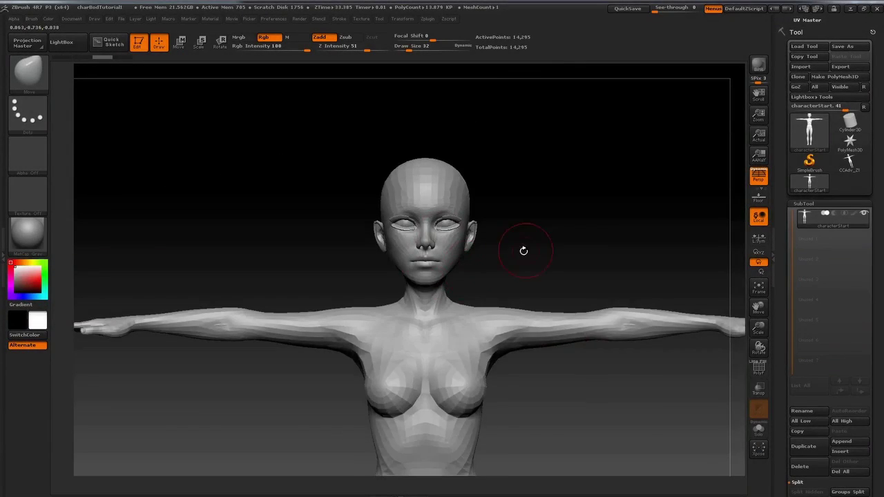
# - Frame the head and hide the eyeball geometry so that the eye sockets are exposed
pyautogui.keyDown('alt'); pyautogui.moveTo(524, 251); pyautogui.dragTo(458, 245); pyautogui.keyUp('alt')
pyautogui.keyDown('alt'); pyautogui.moveTo(580, 242); pyautogui.dragTo(611, 222); pyautogui.keyUp('alt')
pyautogui.keyDown('ctrl'); pyautogui.keyDown('shift'); pyautogui.click(492, 215); pyautogui.keyUp('shift'); pyautogui.keyUp('ctrl')
pyautogui.keyDown('ctrl'); pyautogui.keyDown('shift'); pyautogui.moveTo(599, 181); pyautogui.dragTo(638, 232); pyautogui.keyUp('shift'); pyautogui.keyUp('ctrl')
# - Set the draw size to 118 and reshape the lower face with the Move brush
pyautogui.moveTo(481, 232); pyautogui.dragTo(481, 229, button='right')
pyautogui.press('space')
pyautogui.keyDown('shift'); pyautogui.moveTo(562, 241); pyautogui.dragTo(558, 238); pyautogui.keyUp('shift')
pyautogui.press('space')
pyautogui.moveTo(558, 239); pyautogui.dragTo(614, 237)
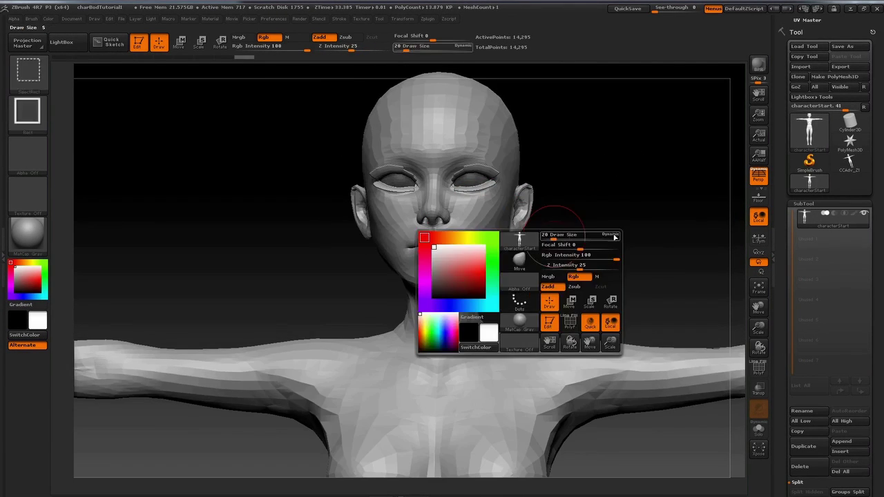
pyautogui.press('space')
pyautogui.click(492, 225)
pyautogui.moveTo(492, 225); pyautogui.dragTo(497, 225)
pyautogui.moveTo(539, 253); pyautogui.dragTo(547, 245)
pyautogui.press('space')
pyautogui.click(478, 259)
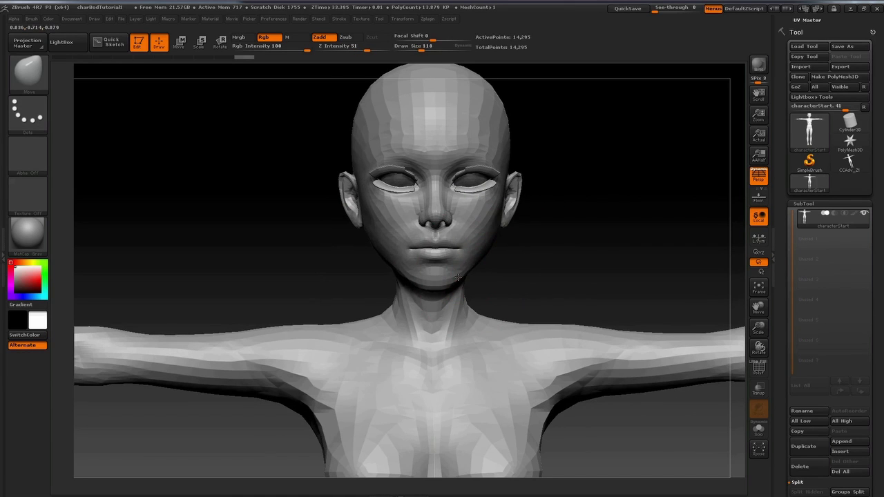
# - Resize the Move brush and adjust the ear's contour and the line of the jaw and neck
pyautogui.moveTo(466, 263); pyautogui.dragTo(462, 254, button='right')
pyautogui.press('space')
pyautogui.moveTo(511, 202)
pyautogui.mouseDown()
pyautogui.moveTo(523, 201)
pyautogui.moveTo(519, 171)
pyautogui.mouseUp()
pyautogui.moveTo(427, 355); pyautogui.dragTo(422, 347, button='right')
pyautogui.press('space')
pyautogui.moveTo(478, 297); pyautogui.dragTo(474, 290)
# - Switch to the Clay brush and adjust its draw size to work on the face
pyautogui.press('b')
pyautogui.press('c')
pyautogui.press('l')
pyautogui.moveTo(544, 258); pyautogui.dragTo(511, 217, button='right')
pyautogui.press('space')
pyautogui.moveTo(511, 217); pyautogui.dragTo(509, 217)
pyautogui.press('space')
pyautogui.click(562, 249)
# - Switch back to the Move brush and nudge the surface of the cheek
pyautogui.moveTo(546, 277)
pyautogui.mouseDown(button='right')
pyautogui.moveTo(553, 257)
pyautogui.moveTo(556, 270)
pyautogui.mouseUp(button='right')
pyautogui.press('b')
pyautogui.press('m')
pyautogui.press('v')
pyautogui.moveTo(471, 250); pyautogui.dragTo(473, 248)
# - Resize the Move brush and reshape the forehead and skull outline, checking the head from the side
pyautogui.moveTo(588, 204)
pyautogui.keyDown('ctrl'); pyautogui.mouseDown(button='right')
pyautogui.moveTo(589, 175)
pyautogui.moveTo(588, 208)
pyautogui.mouseUp(button='right'); pyautogui.keyUp('ctrl')
pyautogui.press('space')
pyautogui.moveTo(442, 183); pyautogui.dragTo(451, 183)
pyautogui.moveTo(486, 135); pyautogui.dragTo(482, 131)
pyautogui.keyDown('shift'); pyautogui.moveTo(635, 138); pyautogui.dragTo(584, 139, button='right'); pyautogui.keyUp('shift')
pyautogui.moveTo(578, 138); pyautogui.dragTo(587, 135)
# - Reshape and reposition the ears with the Move brush, adapting the draw size between strokes
pyautogui.moveTo(614, 136)
pyautogui.mouseDown(button='right')
pyautogui.moveTo(642, 134)
pyautogui.moveTo(661, 176)
pyautogui.mouseUp(button='right')
pyautogui.press('space')
pyautogui.moveTo(571, 233); pyautogui.dragTo(563, 233)
pyautogui.moveTo(680, 214); pyautogui.dragTo(652, 215, button='right')
pyautogui.moveTo(653, 216)
pyautogui.keyDown('ctrl'); pyautogui.mouseDown(button='right')
pyautogui.moveTo(656, 242)
pyautogui.moveTo(649, 199)
pyautogui.moveTo(680, 220)
pyautogui.mouseUp(button='right'); pyautogui.keyUp('ctrl')
pyautogui.press('space')
pyautogui.click(586, 233)
pyautogui.moveTo(585, 248); pyautogui.dragTo(588, 245)
pyautogui.moveTo(627, 243)
pyautogui.mouseDown(button='right')
pyautogui.moveTo(609, 245)
pyautogui.moveTo(615, 260)
pyautogui.moveTo(637, 234)
pyautogui.mouseUp(button='right')
pyautogui.press('space')
pyautogui.click(587, 234)
pyautogui.moveTo(592, 237)
pyautogui.mouseDown()
pyautogui.moveTo(592, 226)
pyautogui.moveTo(591, 248)
pyautogui.mouseUp()
# - Set the draw size to 131 and adjust the cheek area beside the mouth with the Move brush
pyautogui.press('space')
pyautogui.click(615, 238)
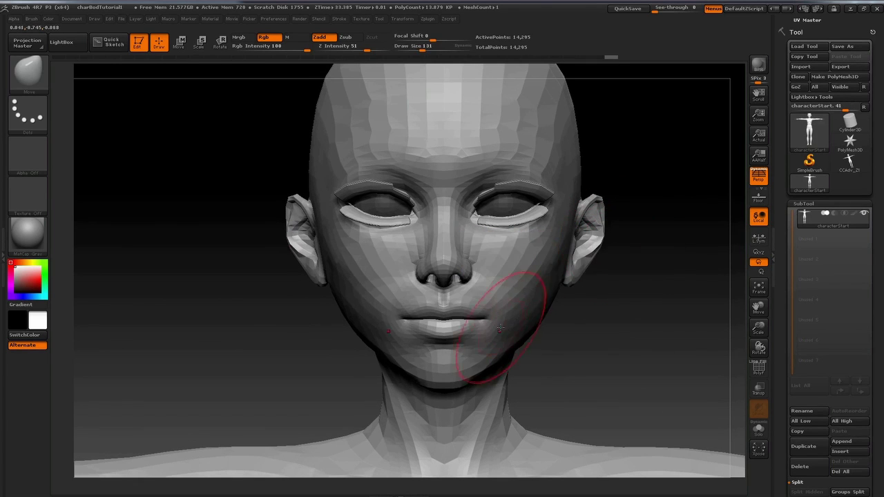
pyautogui.moveTo(496, 317); pyautogui.dragTo(498, 315)
pyautogui.press('space')
pyautogui.moveTo(587, 317)
pyautogui.mouseDown()
pyautogui.moveTo(544, 322)
pyautogui.moveTo(535, 343)
pyautogui.mouseUp()
pyautogui.moveTo(582, 343)
pyautogui.mouseDown()
pyautogui.moveTo(619, 336)
pyautogui.moveTo(600, 331)
pyautogui.moveTo(619, 338)
pyautogui.mouseUp()
# - Set the draw size to 140 and pull in the sides of the jaw with the Move brush
pyautogui.press('space')
pyautogui.click(560, 301)
pyautogui.press('space')
pyautogui.click(558, 285)
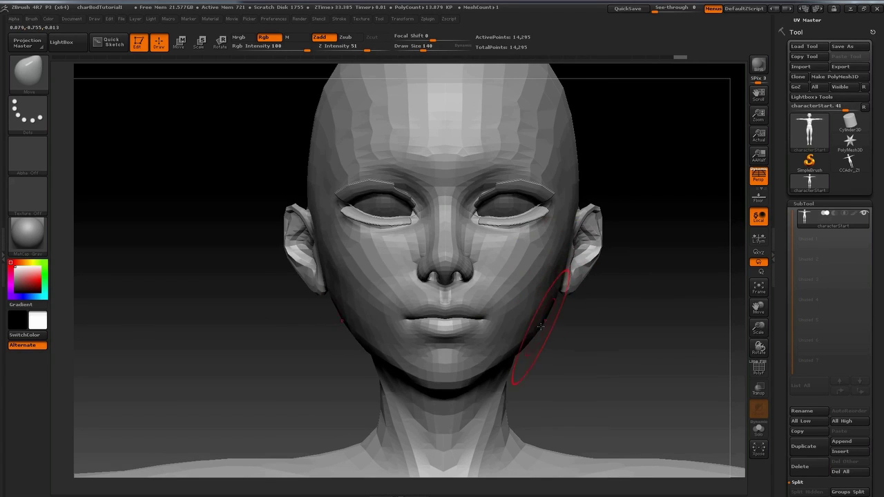
pyautogui.moveTo(544, 326)
pyautogui.mouseDown()
pyautogui.moveTo(554, 322)
pyautogui.moveTo(476, 388)
pyautogui.mouseUp()
# - Reduce the draw size, switch to the Clay brush and build up and smooth the cheek beside the nose and mouth
pyautogui.moveTo(578, 341)
pyautogui.keyDown('alt'); pyautogui.mouseDown()
pyautogui.moveTo(638, 282)
pyautogui.moveTo(643, 243)
pyautogui.moveTo(492, 312)
pyautogui.moveTo(545, 259)
pyautogui.moveTo(493, 220)
pyautogui.mouseUp(); pyautogui.keyUp('alt')
pyautogui.press('space')
pyautogui.moveTo(494, 253); pyautogui.dragTo(481, 253)
pyautogui.moveTo(613, 297); pyautogui.dragTo(569, 280)
pyautogui.press('b')
pyautogui.press('c')
pyautogui.press('l')
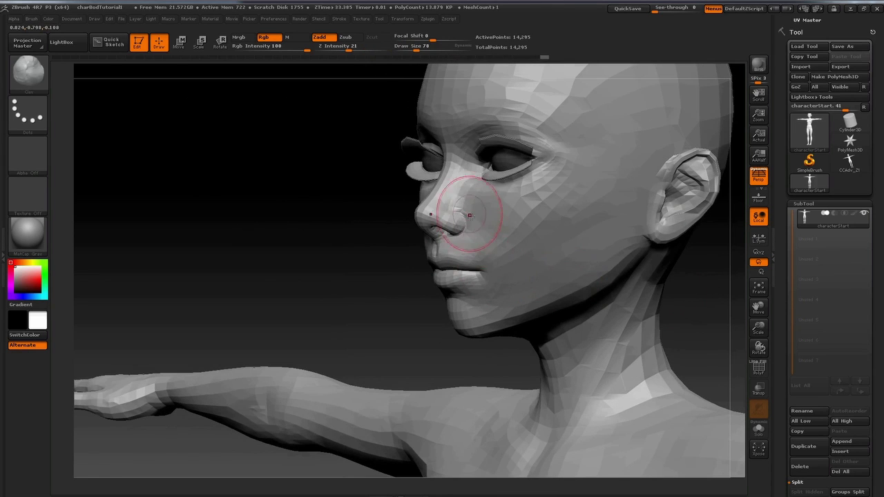
pyautogui.moveTo(314, 316); pyautogui.dragTo(380, 298)
pyautogui.moveTo(601, 304); pyautogui.dragTo(649, 286)
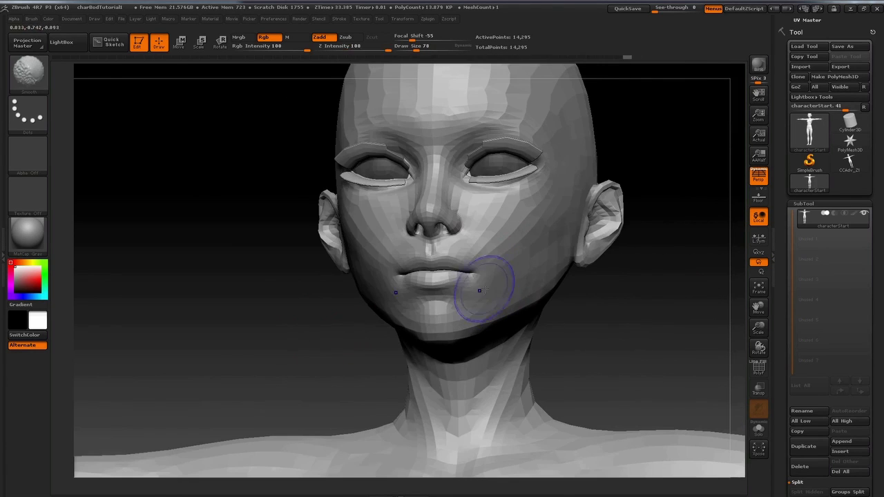
# - Flatten the planes of the cheek with the hPolish brush, setting the draw size to 122
pyautogui.press('b')
pyautogui.press('h')
pyautogui.press('p')
pyautogui.moveTo(522, 289); pyautogui.dragTo(514, 258)
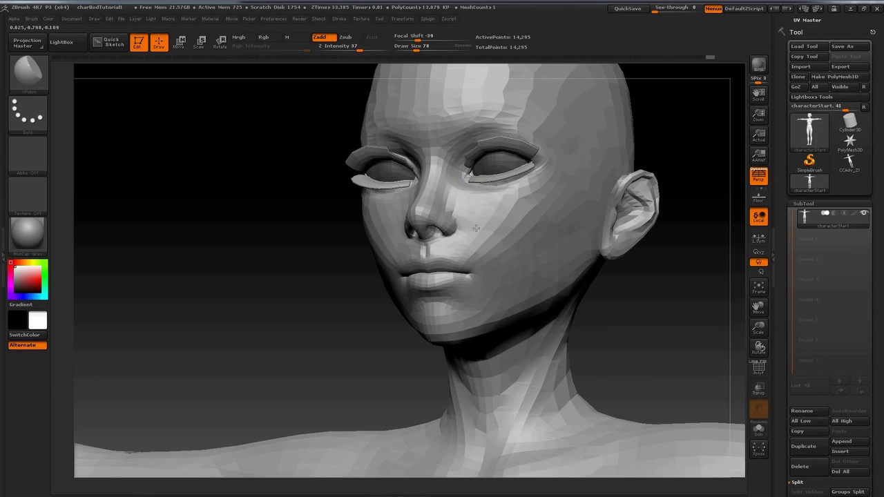
pyautogui.moveTo(468, 208); pyautogui.dragTo(473, 211)
pyautogui.moveTo(623, 289)
pyautogui.mouseDown()
pyautogui.moveTo(665, 297)
pyautogui.moveTo(610, 304)
pyautogui.mouseUp()
pyautogui.press('space')
pyautogui.moveTo(553, 239); pyautogui.dragTo(562, 240)
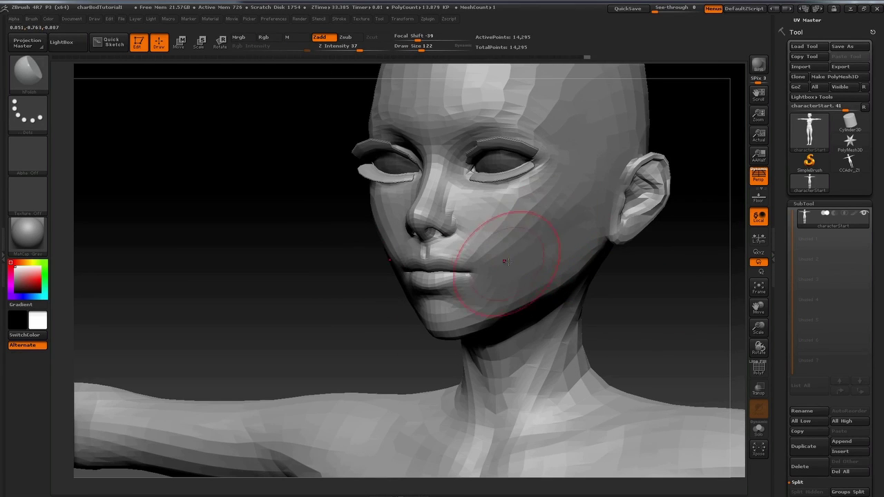
# - Switch to the Move brush and refine the face's profile around the nose
pyautogui.press('b')
pyautogui.press('m')
pyautogui.press('v')
pyautogui.moveTo(616, 274); pyautogui.dragTo(601, 281)
pyautogui.moveTo(407, 240); pyautogui.dragTo(395, 242)
pyautogui.moveTo(331, 280)
pyautogui.mouseDown()
pyautogui.moveTo(555, 253)
pyautogui.moveTo(540, 253)
pyautogui.mouseUp()
pyautogui.moveTo(582, 286)
pyautogui.mouseDown()
pyautogui.moveTo(615, 285)
pyautogui.moveTo(487, 275)
pyautogui.mouseUp()
# - Set the draw size to 45 and adjust the corners of the mouth with the Move brush
pyautogui.press('space')
pyautogui.press('space')
pyautogui.moveTo(481, 266)
pyautogui.mouseDown()
pyautogui.moveTo(408, 348)
pyautogui.moveTo(515, 281)
pyautogui.moveTo(501, 274)
pyautogui.mouseUp()
pyautogui.press('space')
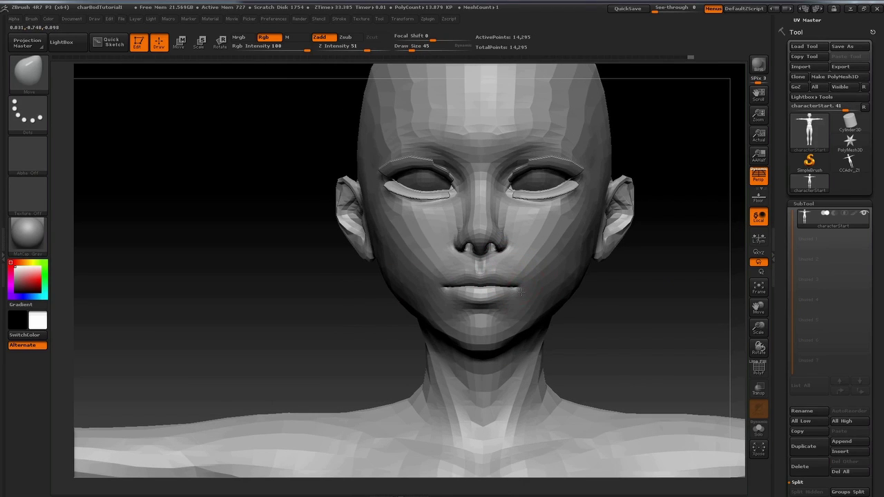
# - Set the draw size to 170 and reshape the upper skull with the Move brush
pyautogui.moveTo(628, 270)
pyautogui.keyDown('alt'); pyautogui.mouseDown()
pyautogui.moveTo(647, 246)
pyautogui.moveTo(645, 272)
pyautogui.mouseUp(); pyautogui.keyUp('alt')
pyautogui.press('space')
pyautogui.moveTo(573, 214)
pyautogui.mouseDown()
pyautogui.moveTo(586, 214)
pyautogui.moveTo(576, 188)
pyautogui.mouseUp()
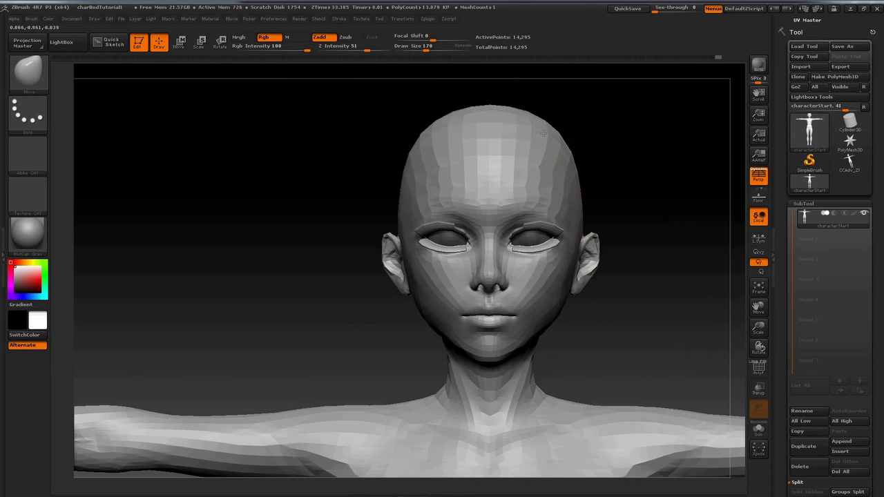
# - Adjust the proportions of the torso with the Move brush, changing the draw size as needed
pyautogui.keyDown('alt'); pyautogui.moveTo(608, 346); pyautogui.dragTo(622, 221); pyautogui.keyUp('alt')
pyautogui.press('space')
pyautogui.moveTo(545, 219); pyautogui.dragTo(535, 220)
pyautogui.moveTo(573, 189)
pyautogui.keyDown('alt'); pyautogui.mouseDown()
pyautogui.moveTo(551, 233)
pyautogui.moveTo(527, 231)
pyautogui.mouseUp(); pyautogui.keyUp('alt')
pyautogui.keyDown('alt'); pyautogui.moveTo(608, 360); pyautogui.dragTo(599, 256); pyautogui.keyUp('alt')
pyautogui.press('space')
pyautogui.moveTo(556, 330); pyautogui.dragTo(566, 332)
# - Set the draw size to 70 and refine the outline of the hips and legs with the Move brush
pyautogui.keyDown('alt'); pyautogui.moveTo(625, 145); pyautogui.dragTo(514, 249); pyautogui.keyUp('alt')
pyautogui.press('space')
pyautogui.moveTo(563, 192); pyautogui.dragTo(558, 191)
pyautogui.moveTo(594, 304)
pyautogui.mouseDown()
pyautogui.moveTo(578, 339)
pyautogui.moveTo(585, 333)
pyautogui.moveTo(560, 166)
pyautogui.mouseUp()
pyautogui.keyDown('alt'); pyautogui.moveTo(570, 237); pyautogui.dragTo(552, 338); pyautogui.keyUp('alt')
pyautogui.keyDown('alt'); pyautogui.moveTo(553, 338); pyautogui.dragTo(646, 159); pyautogui.keyUp('alt')
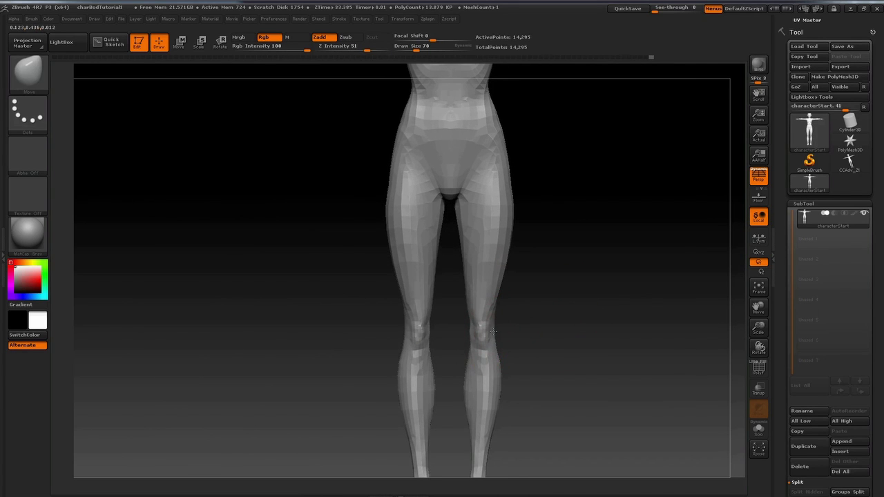
pyautogui.keyDown('alt'); pyautogui.moveTo(493, 332); pyautogui.dragTo(556, 207); pyautogui.keyUp('alt')
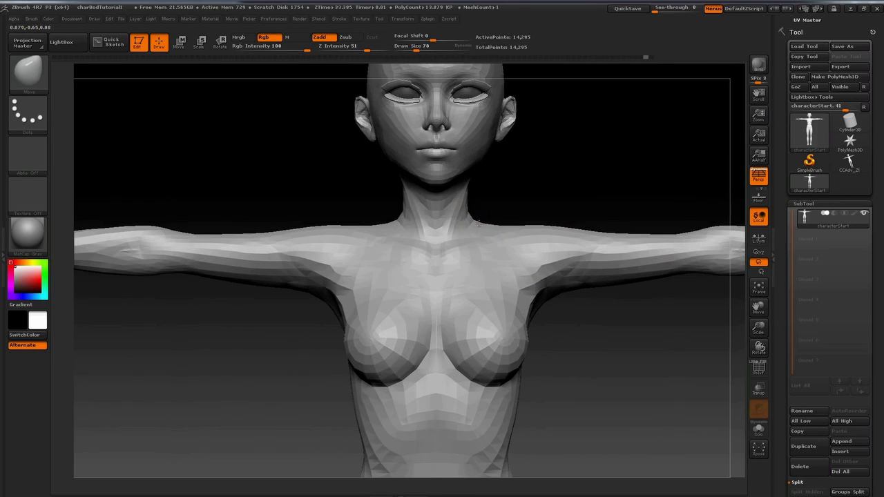
# - Reshape the neck and the slope of the shoulders with the Move brush, and set the draw size to 82
pyautogui.press('space')
pyautogui.moveTo(478, 224); pyautogui.dragTo(475, 215)
pyautogui.moveTo(552, 196)
pyautogui.mouseDown()
pyautogui.moveTo(486, 198)
pyautogui.moveTo(580, 184)
pyautogui.mouseUp()
pyautogui.moveTo(470, 180); pyautogui.dragTo(468, 183)
pyautogui.moveTo(600, 297)
pyautogui.mouseDown()
pyautogui.moveTo(552, 316)
pyautogui.moveTo(561, 304)
pyautogui.mouseUp()
pyautogui.moveTo(524, 271); pyautogui.dragTo(491, 253)
pyautogui.moveTo(480, 341)
pyautogui.keyDown('alt'); pyautogui.mouseDown()
pyautogui.moveTo(468, 353)
pyautogui.moveTo(495, 360)
pyautogui.moveTo(541, 345)
pyautogui.moveTo(534, 327)
pyautogui.moveTo(623, 292)
pyautogui.mouseUp(); pyautogui.keyUp('alt')
pyautogui.press('space')
pyautogui.press('space')
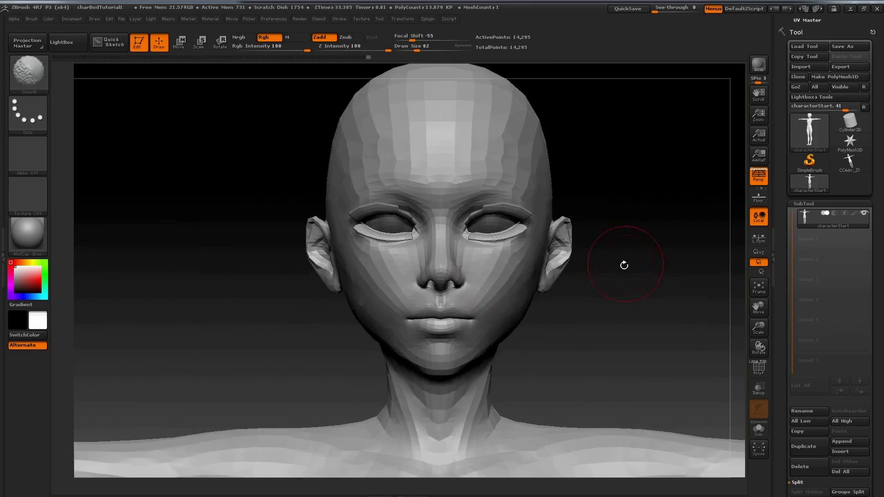
# - Switch to the hPolish brush at draw size 42 and flatten the inner brow area
pyautogui.moveTo(621, 261); pyautogui.dragTo(657, 273)
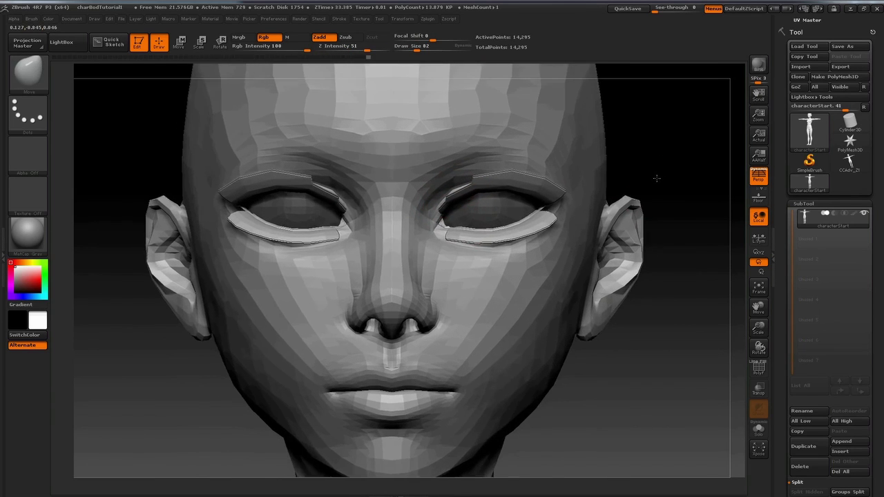
pyautogui.press('space')
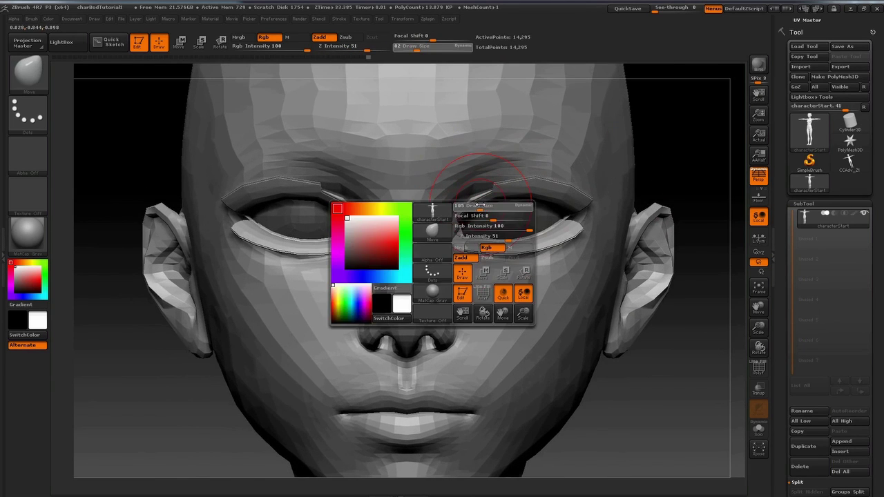
pyautogui.press('b')
pyautogui.press('h')
pyautogui.press('p')
pyautogui.press('space')
pyautogui.moveTo(479, 174); pyautogui.dragTo(473, 174)
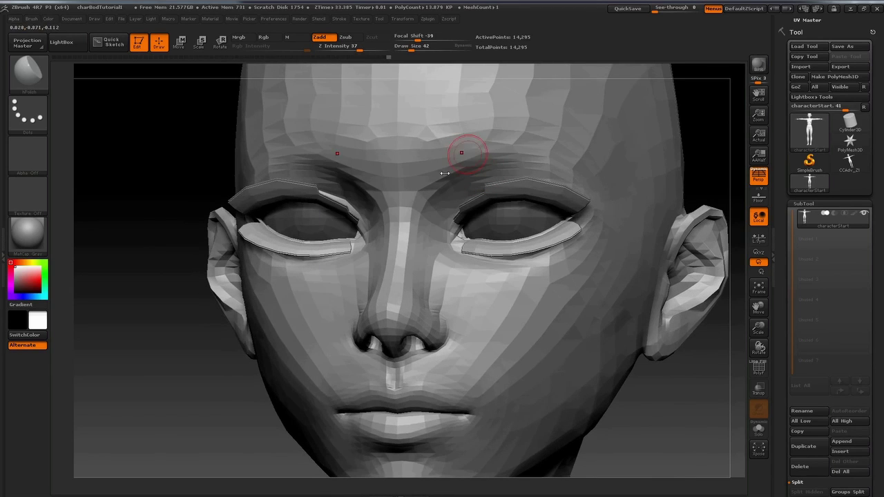
# - Try the Standard brush, switch to the Clay brush and resize it for the brow and nose bridge
pyautogui.press('b')
pyautogui.press('s')
pyautogui.press('t')
pyautogui.moveTo(545, 163)
pyautogui.mouseDown(button='right')
pyautogui.moveTo(474, 154)
pyautogui.moveTo(421, 184)
pyautogui.mouseUp(button='right')
pyautogui.press('b')
pyautogui.press('c')
pyautogui.press('l')
pyautogui.press('space')
pyautogui.moveTo(415, 186); pyautogui.dragTo(418, 187)
pyautogui.moveTo(422, 194); pyautogui.dragTo(515, 207, button='right')
# - Switch to the Move brush and reduce its draw size for shaping around the eyes
pyautogui.moveTo(515, 293)
pyautogui.keyDown('alt'); pyautogui.mouseDown(button='right')
pyautogui.moveTo(517, 217)
pyautogui.moveTo(499, 224)
pyautogui.mouseUp(button='right'); pyautogui.keyUp('alt')
pyautogui.press('b')
pyautogui.press('m')
pyautogui.press('v')
pyautogui.press('space')
pyautogui.moveTo(498, 225); pyautogui.dragTo(492, 225)
# - Try to smooth the area beside the eye, and undo the last two strokes
pyautogui.moveTo(546, 195)
pyautogui.keyDown('shift'); pyautogui.mouseDown()
pyautogui.moveTo(515, 206)
pyautogui.moveTo(473, 201)
pyautogui.moveTo(544, 200)
pyautogui.mouseUp(); pyautogui.keyUp('shift')
pyautogui.moveTo(470, 224)
pyautogui.mouseDown(button='right')
pyautogui.moveTo(485, 238)
pyautogui.moveTo(490, 219)
pyautogui.mouseUp(button='right')
pyautogui.hotkey('ctrl', 'z')
pyautogui.hotkey('ctrl', 'z')
# - Set the Move brush's draw size to 89 and turn on the smooth subdivided display of the body
pyautogui.press('space')
pyautogui.moveTo(506, 207); pyautogui.dragTo(518, 207)
pyautogui.press('b')
pyautogui.press('Escape')
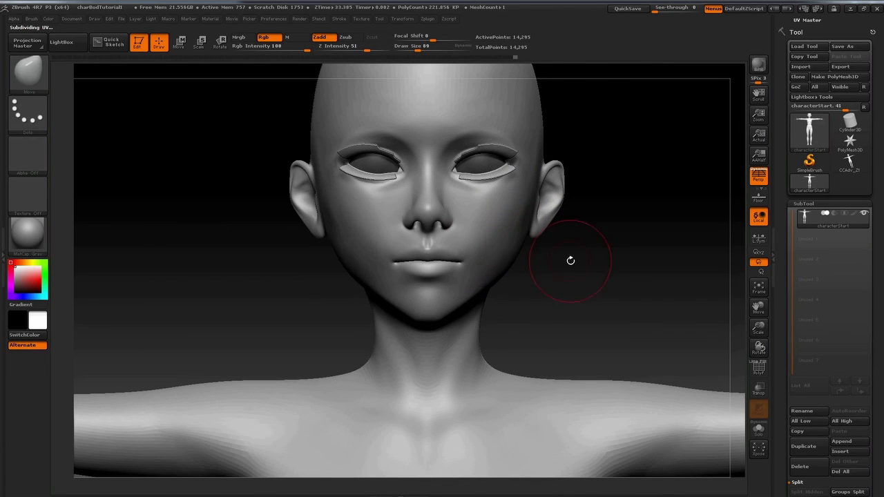
pyautogui.keyDown('alt'); pyautogui.moveTo(571, 259); pyautogui.dragTo(552, 264); pyautogui.keyUp('alt')
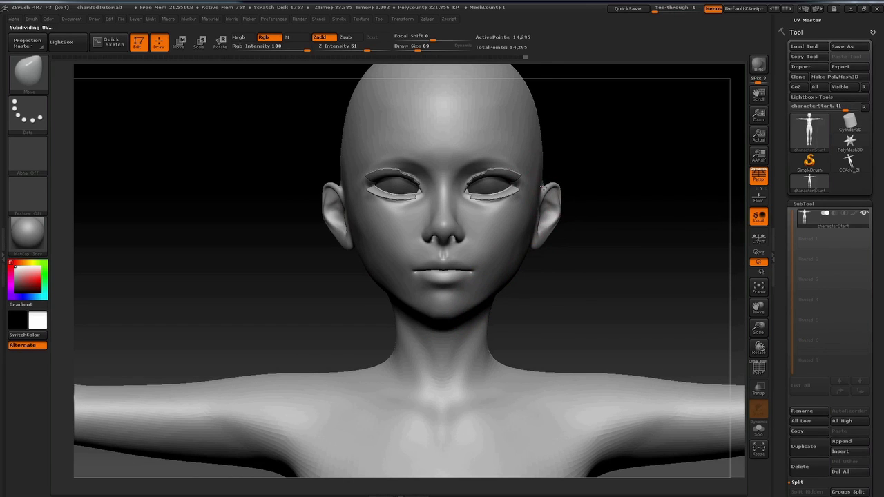
# - Switch to the Standard brush, resize it and sculpt the philtrum area above the upper lip
pyautogui.moveTo(557, 212); pyautogui.dragTo(456, 300)
pyautogui.moveTo(373, 304)
pyautogui.keyDown('alt'); pyautogui.mouseDown()
pyautogui.moveTo(363, 338)
pyautogui.moveTo(348, 331)
pyautogui.moveTo(366, 307)
pyautogui.moveTo(419, 291)
pyautogui.mouseUp(); pyautogui.keyUp('alt')
pyautogui.press('space')
pyautogui.moveTo(417, 290); pyautogui.dragTo(373, 294, button='right')
pyautogui.press('b')
pyautogui.press('s')
pyautogui.press('t')
pyautogui.press('space')
pyautogui.moveTo(415, 275)
pyautogui.mouseDown()
pyautogui.moveTo(407, 283)
pyautogui.moveTo(379, 243)
pyautogui.mouseUp()
# - Switch to the Pinch brush and sharpen the area above the upper lip
pyautogui.press('space')
pyautogui.press('b')
pyautogui.press('p')
pyautogui.press('i')
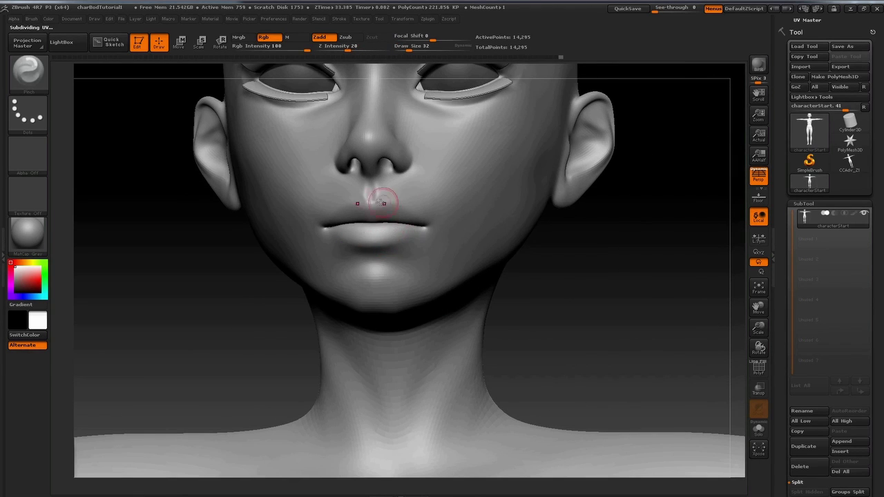
pyautogui.moveTo(444, 216); pyautogui.dragTo(458, 210, button='right')
# - Adjust the upper lip's shape with the Move brush, then with the Move Topological brush at draw size 56
pyautogui.press('b')
pyautogui.press('m')
pyautogui.press('v')
pyautogui.press('space')
pyautogui.moveTo(392, 204)
pyautogui.mouseDown()
pyautogui.moveTo(399, 205)
pyautogui.moveTo(388, 206)
pyautogui.mouseUp()
pyautogui.press('b')
pyautogui.press('m')
pyautogui.press('t')
pyautogui.press('space')
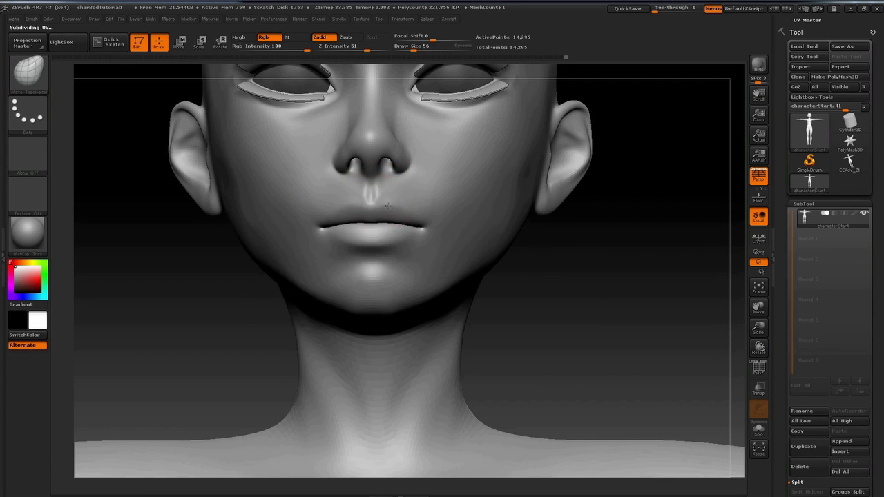
pyautogui.moveTo(523, 241); pyautogui.dragTo(405, 293)
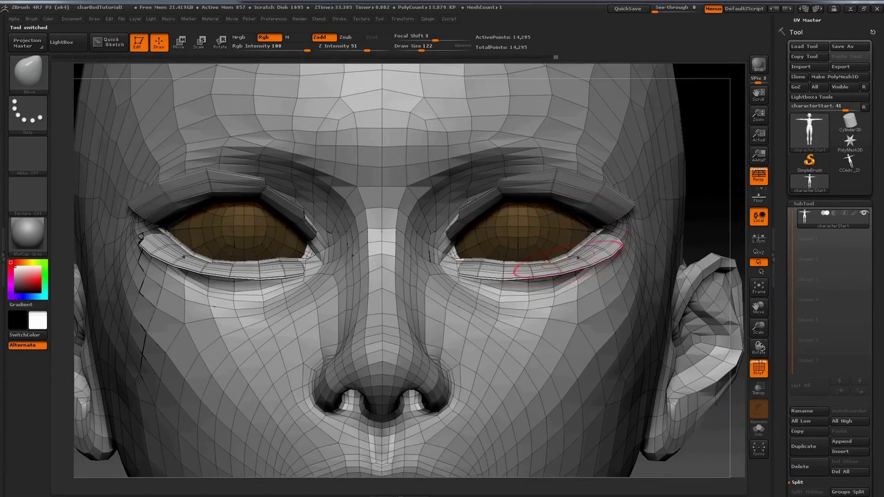
# - Reshape the outer part of the lower eyelash strips with the Move brush on the low-poly face
pyautogui.moveTo(562, 266)
pyautogui.mouseDown()
pyautogui.moveTo(497, 262)
pyautogui.moveTo(577, 246)
pyautogui.mouseUp()
pyautogui.moveTo(507, 239); pyautogui.dragTo(532, 294, button='right')
pyautogui.press('space')
pyautogui.moveTo(588, 243); pyautogui.dragTo(584, 243)
pyautogui.moveTo(528, 283)
pyautogui.mouseDown(button='right')
pyautogui.moveTo(587, 256)
pyautogui.moveTo(553, 204)
pyautogui.mouseUp(button='right')
pyautogui.moveTo(600, 202); pyautogui.dragTo(598, 199)
# - Reduce the Move brush's draw size to 72 and fine-tune the lower eyelid and eyelash strip
pyautogui.moveTo(587, 221); pyautogui.dragTo(529, 238, button='right')
pyautogui.moveTo(515, 253); pyautogui.dragTo(449, 251)
pyautogui.moveTo(565, 234); pyautogui.dragTo(558, 238, button='right')
pyautogui.press('space')
pyautogui.press('space')
pyautogui.moveTo(572, 232); pyautogui.dragTo(567, 231)
pyautogui.moveTo(565, 243); pyautogui.dragTo(567, 240)
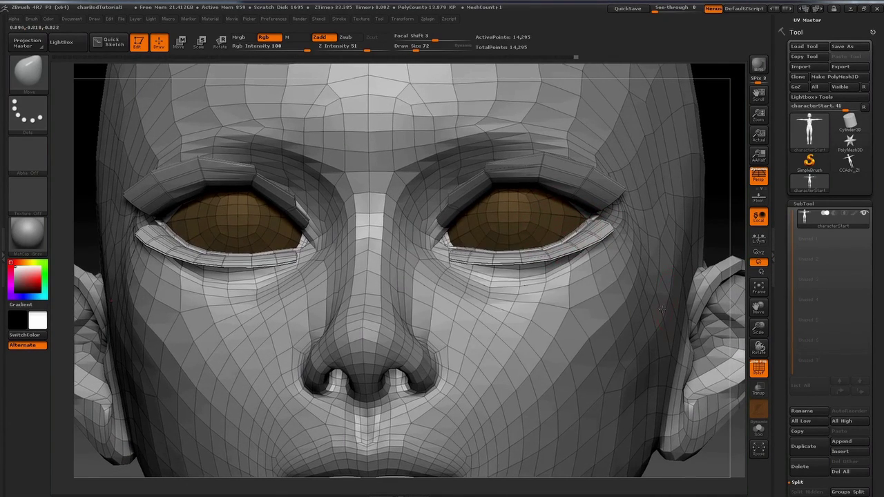
# - Set the Move brush's draw size to 160 and adjust the cheek and jaw contour
pyautogui.moveTo(568, 240)
pyautogui.keyDown('ctrl'); pyautogui.mouseDown(button='right')
pyautogui.moveTo(633, 173)
pyautogui.moveTo(675, 294)
pyautogui.moveTo(650, 286)
pyautogui.moveTo(632, 394)
pyautogui.mouseUp(button='right'); pyautogui.keyUp('ctrl')
pyautogui.press('space')
pyautogui.moveTo(548, 272); pyautogui.dragTo(576, 261)
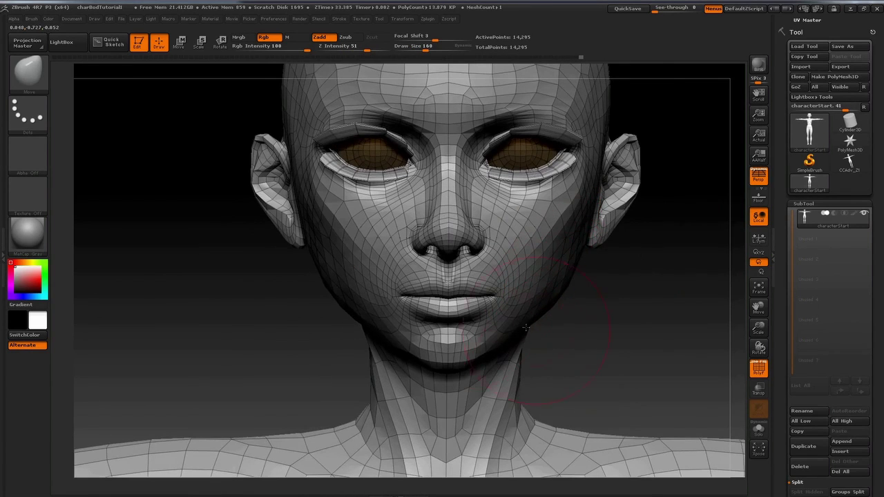
pyautogui.moveTo(630, 334); pyautogui.dragTo(507, 352, button='right')
pyautogui.keyDown('alt'); pyautogui.moveTo(417, 436); pyautogui.dragTo(536, 285, button='right'); pyautogui.keyUp('alt')
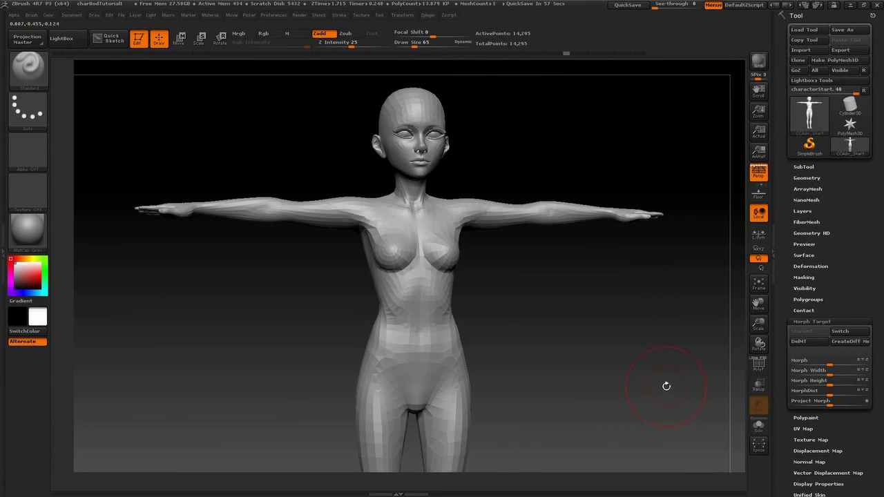
# - Switch the body between its current geometry and the stored morph target to compare the two shapes
pyautogui.moveTo(580, 310)
pyautogui.mouseDown()
pyautogui.moveTo(571, 321)
pyautogui.moveTo(581, 327)
pyautogui.mouseUp()
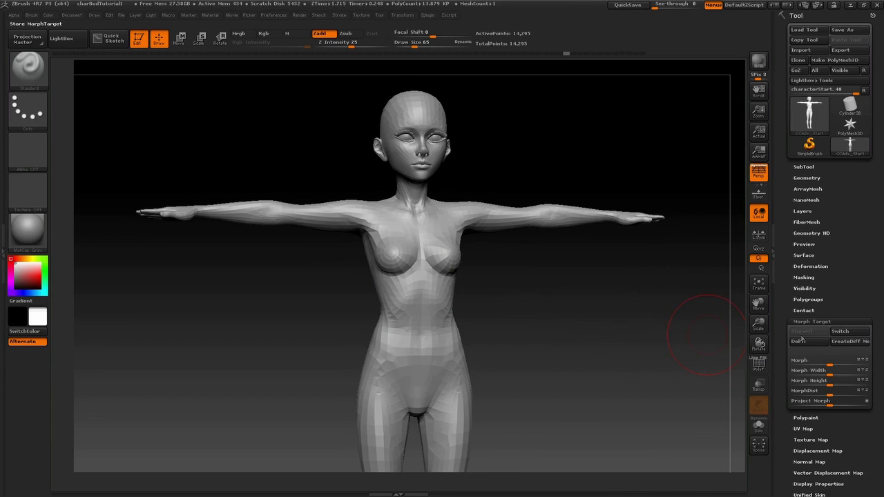
pyautogui.click(855, 337)
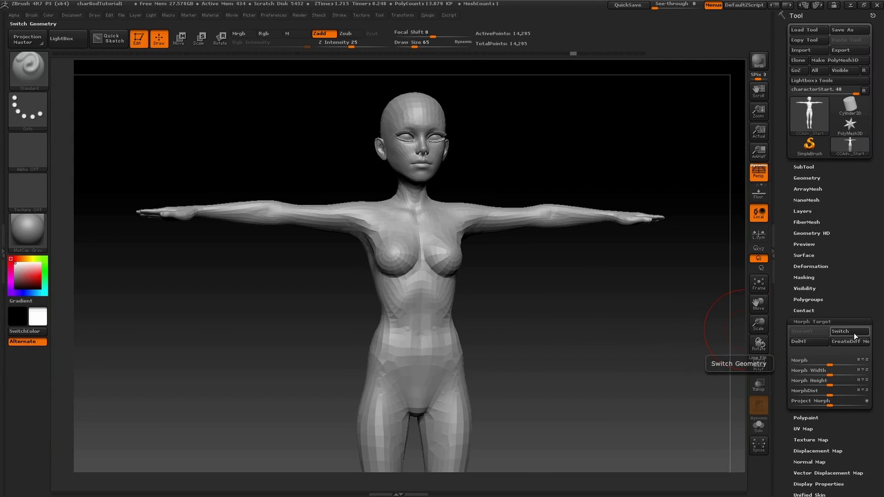
pyautogui.click(855, 336)
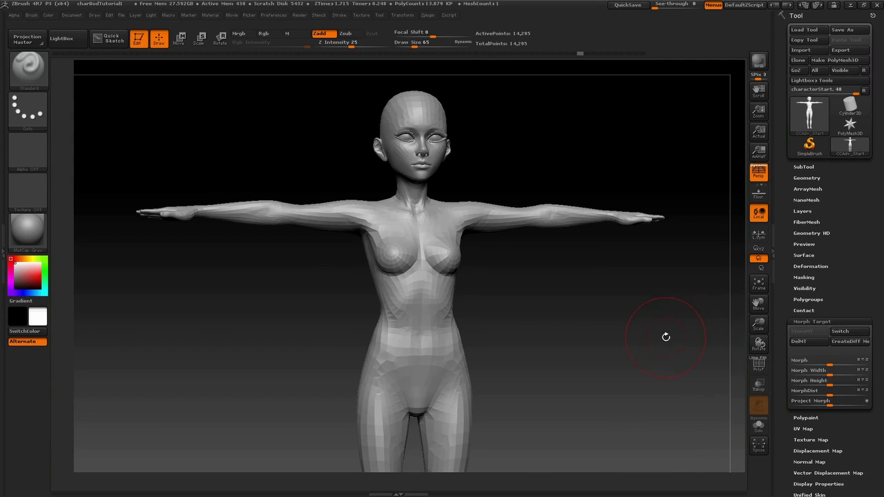
pyautogui.keyDown('alt'); pyautogui.moveTo(605, 334); pyautogui.dragTo(592, 332); pyautogui.keyUp('alt')
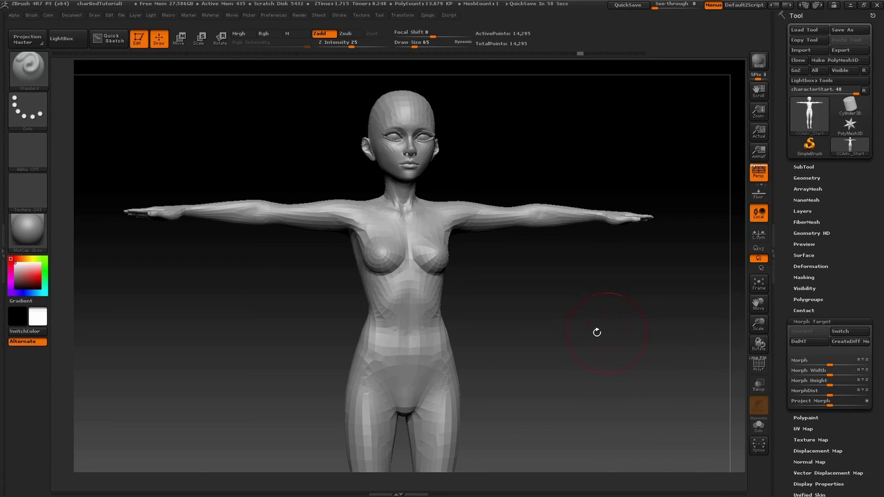
pyautogui.keyDown('alt'); pyautogui.moveTo(545, 315); pyautogui.dragTo(548, 315); pyautogui.keyUp('alt')
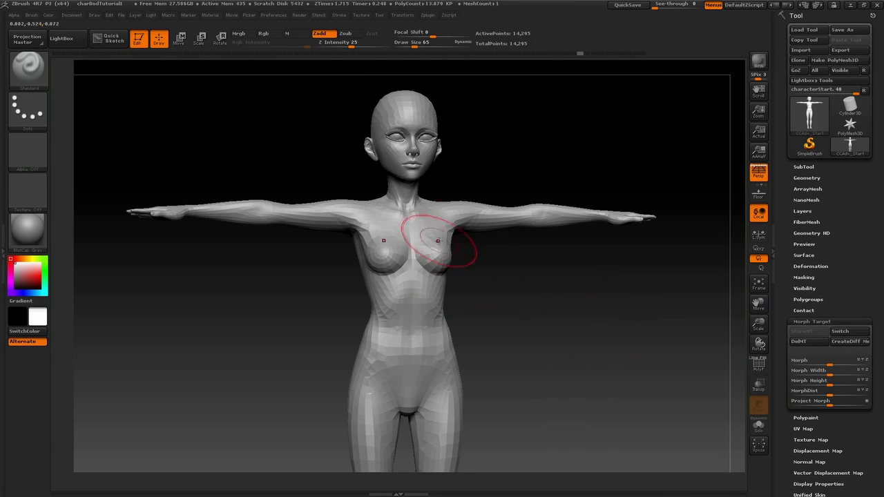
# - Delete the existing morph target and store a new one from the current body shape
pyautogui.click(802, 341)
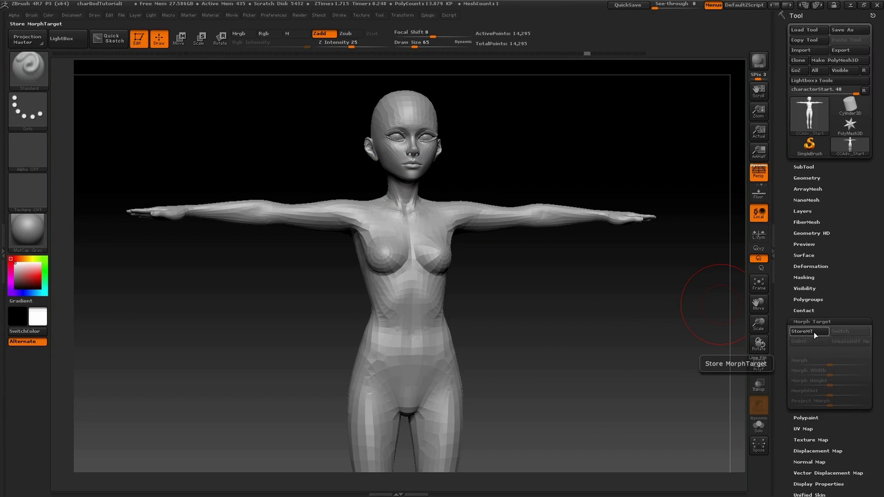
pyautogui.click(803, 331)
pyautogui.moveTo(546, 325); pyautogui.dragTo(528, 328)
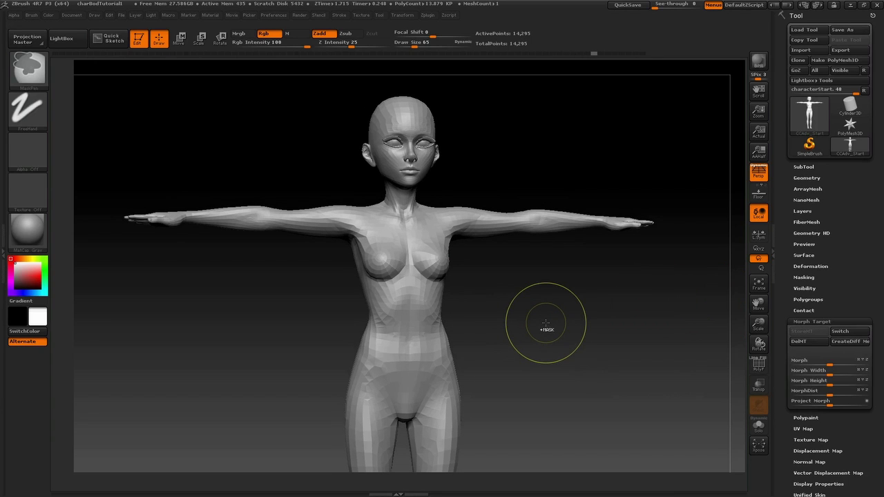
# - Subdivide the body mesh twice and return to its lowest subdivision level
pyautogui.hotkey('ctrl', 'd')
pyautogui.press('shift')
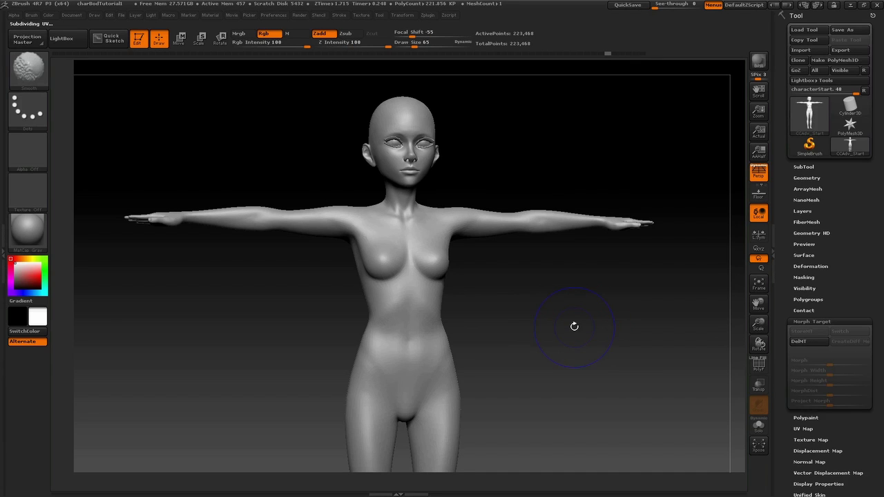
pyautogui.hotkey('shift', 'd')
pyautogui.hotkey('shift', 'd')
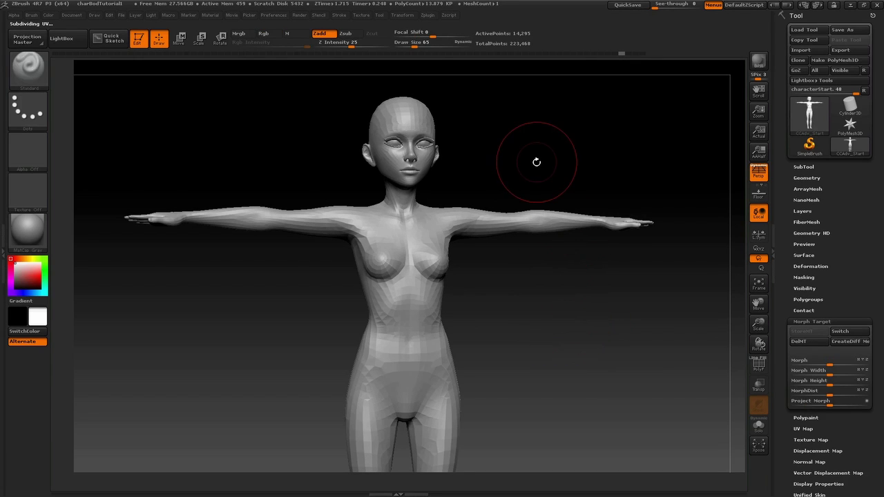
# - Switch the low-poly geometry to the stored morph target and go up to the highest subdivision level
pyautogui.keyDown('alt'); pyautogui.moveTo(536, 163); pyautogui.dragTo(533, 210); pyautogui.keyUp('alt')
pyautogui.keyDown('alt'); pyautogui.moveTo(477, 177); pyautogui.dragTo(539, 250); pyautogui.keyUp('alt')
pyautogui.keyDown('alt'); pyautogui.moveTo(544, 310); pyautogui.dragTo(511, 295); pyautogui.keyUp('alt')
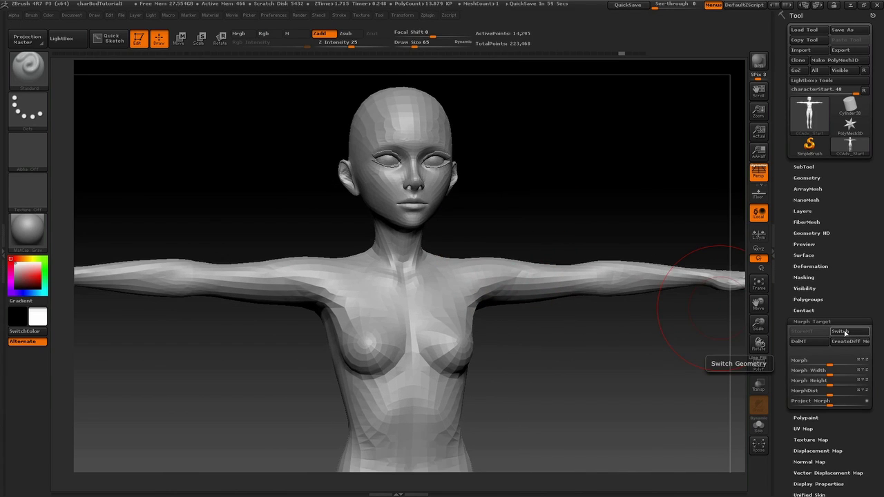
pyautogui.click(844, 333)
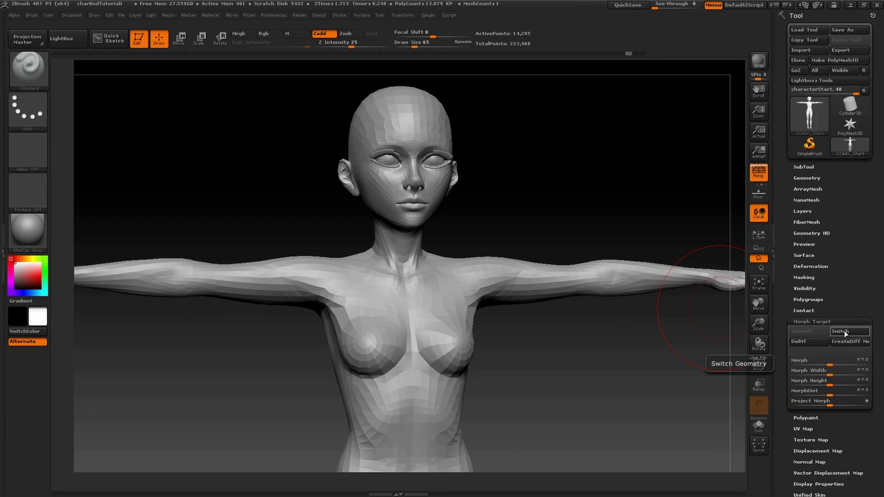
pyautogui.moveTo(558, 265)
pyautogui.mouseDown(button='right')
pyautogui.moveTo(622, 266)
pyautogui.moveTo(558, 264)
pyautogui.mouseUp(button='right')
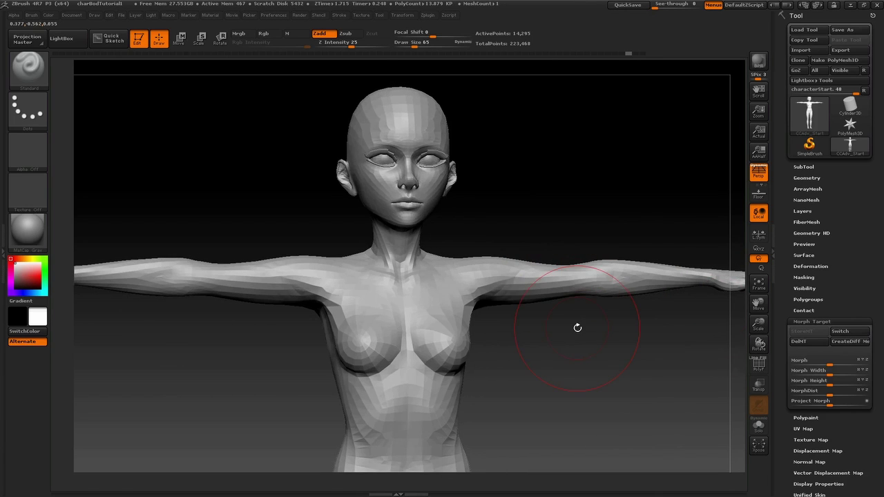
pyautogui.press('d')
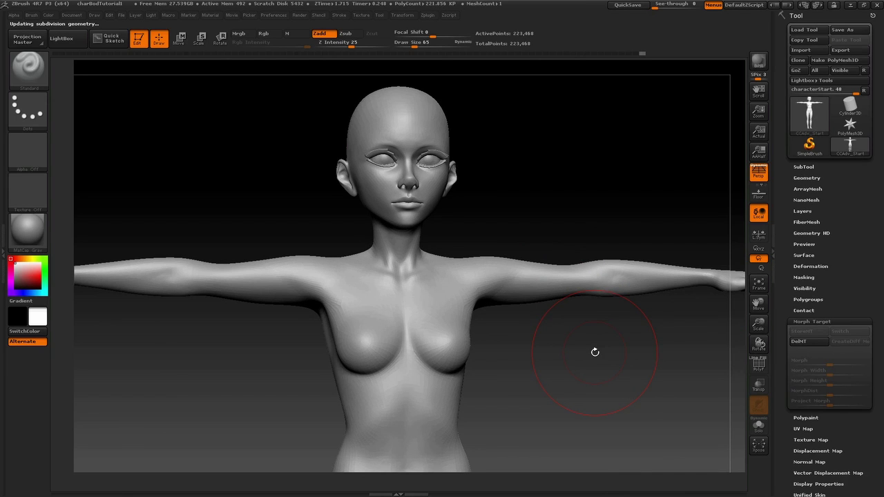
pyautogui.moveTo(595, 352); pyautogui.dragTo(594, 344)
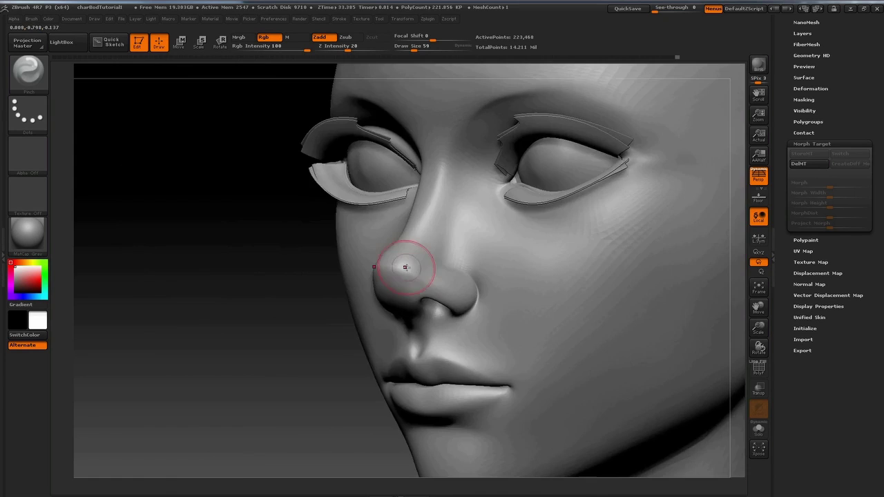
# - Refine the nose tip, cheeks and inner eye corners with the Pinch, Standard, Dam_Standard and Clay brushes
pyautogui.moveTo(405, 267); pyautogui.dragTo(533, 246)
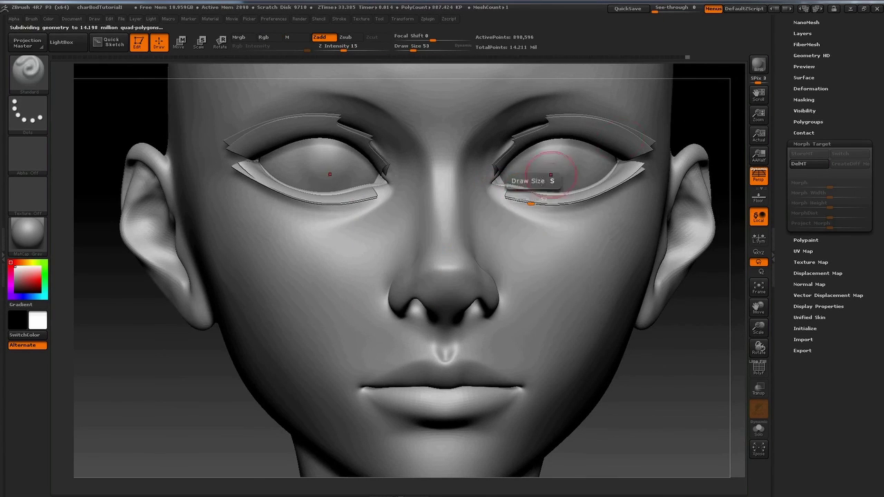
pyautogui.press('space')
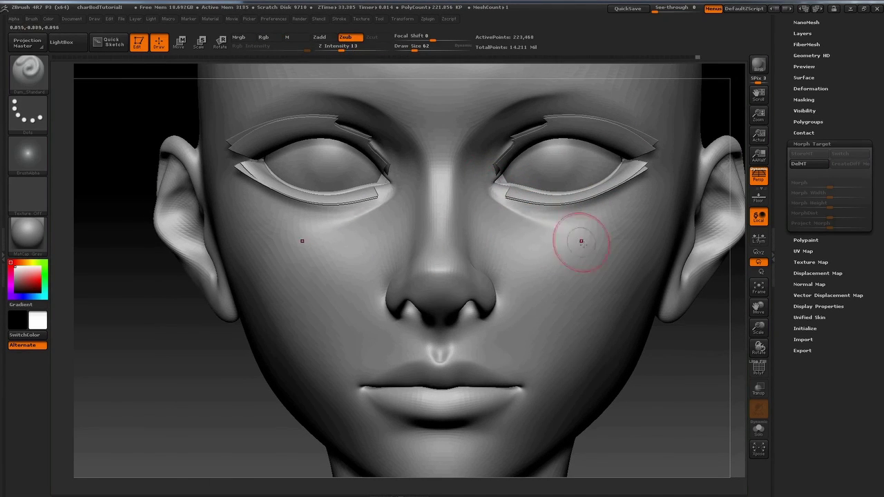
pyautogui.moveTo(684, 422)
pyautogui.mouseDown()
pyautogui.moveTo(663, 387)
pyautogui.moveTo(621, 400)
pyautogui.mouseUp()
pyautogui.keyDown('shift'); pyautogui.moveTo(524, 242); pyautogui.dragTo(489, 208); pyautogui.keyUp('shift')
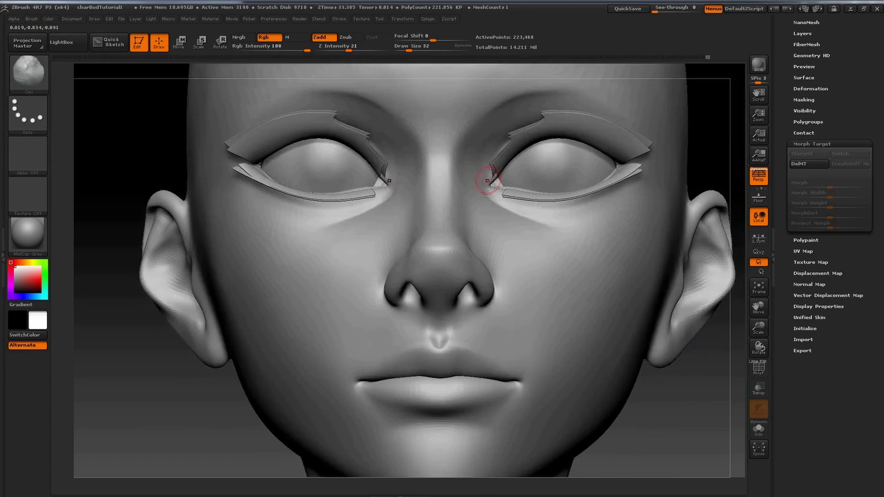
pyautogui.moveTo(483, 177); pyautogui.dragTo(522, 142)
pyautogui.press('space')
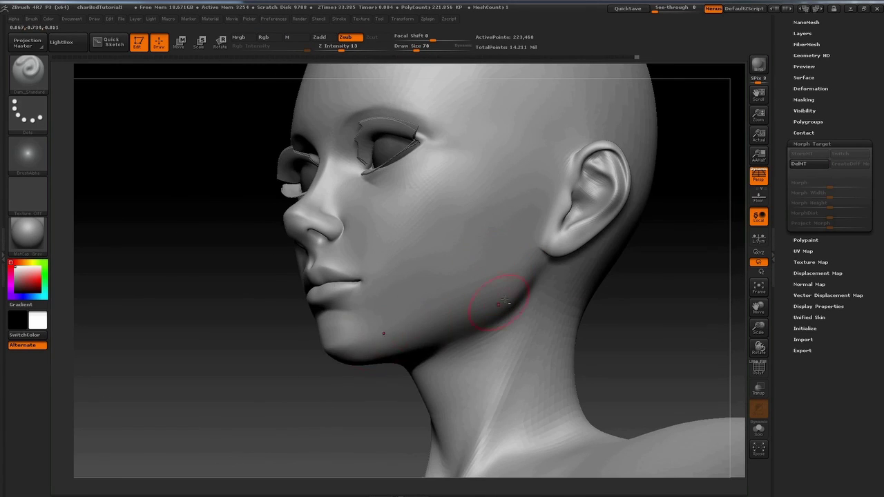
# - Switch to the Standard brush, resize it and refine the jawline and neck with smoothing
pyautogui.press('b')
pyautogui.press('s')
pyautogui.press('t')
pyautogui.press('space')
pyautogui.press('space')
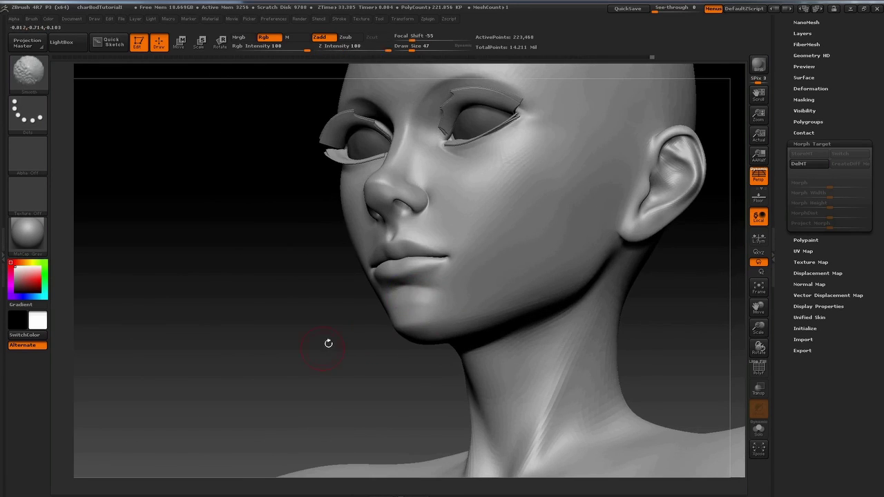
pyautogui.moveTo(339, 366); pyautogui.dragTo(525, 262)
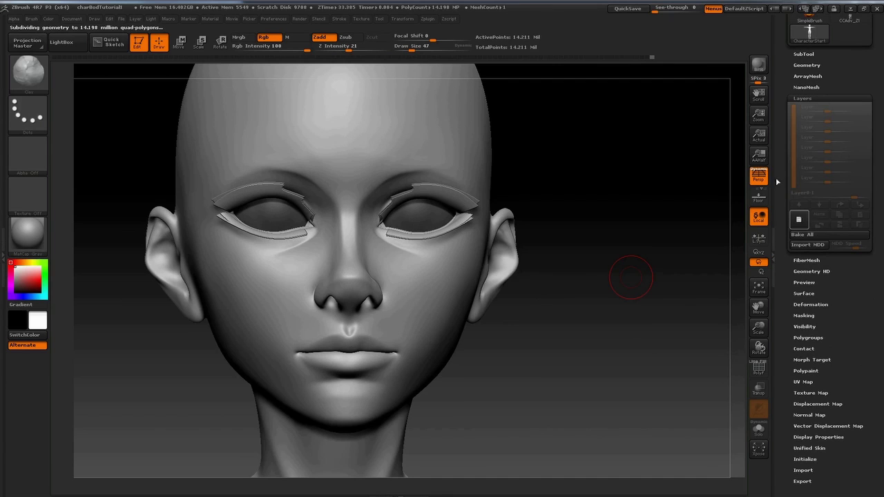
# - Add two sculpt layers named base and eyelashAway
pyautogui.click(799, 220)
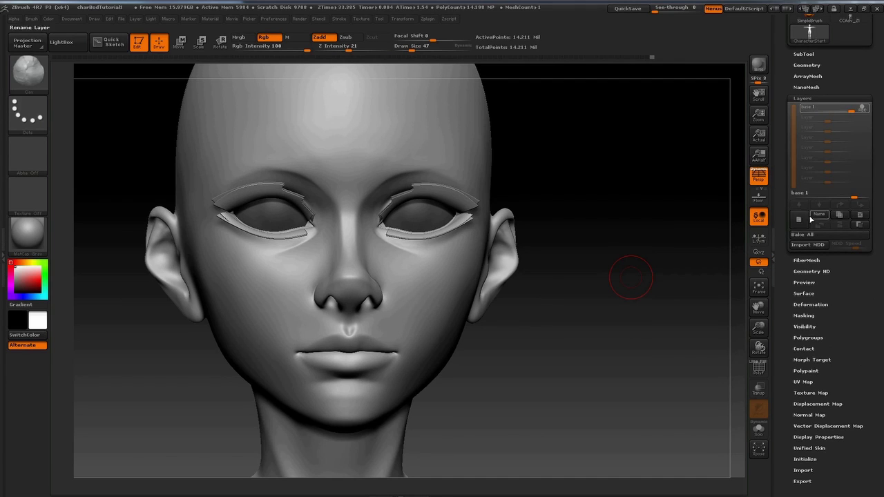
pyautogui.click(799, 219)
pyautogui.click(819, 215)
pyautogui.write('eyelashAway')
pyautogui.press('Return')
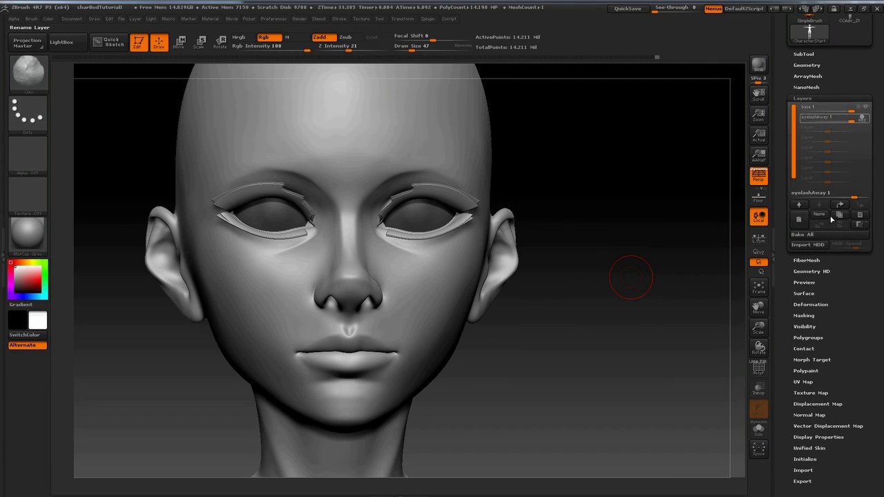
# - At the lowest subdivision level, move the eyelash strips away from the eyes with the Move Topological brush
pyautogui.moveTo(536, 255); pyautogui.dragTo(590, 253)
pyautogui.hotkey('shift', 'd')
pyautogui.hotkey('shift', 'd')
pyautogui.hotkey('shift', 'd')
pyautogui.hotkey('shift', 'd')
pyautogui.hotkey('shift', 'd')
pyautogui.press('b')
pyautogui.moveTo(667, 169)
pyautogui.mouseDown()
pyautogui.moveTo(618, 165)
pyautogui.moveTo(627, 176)
pyautogui.moveTo(622, 221)
pyautogui.mouseUp()
pyautogui.press('m')
pyautogui.press('t')
pyautogui.press('space')
pyautogui.moveTo(473, 250)
pyautogui.mouseDown()
pyautogui.moveTo(501, 250)
pyautogui.moveTo(473, 96)
pyautogui.mouseUp()
pyautogui.moveTo(475, 273); pyautogui.dragTo(473, 76)
pyautogui.moveTo(475, 275); pyautogui.dragTo(474, 167)
# - Return to the highest subdivision level and hide the eyelashAway layer
pyautogui.hotkey('ctrl', 'd')
pyautogui.moveTo(498, 238); pyautogui.dragTo(614, 256)
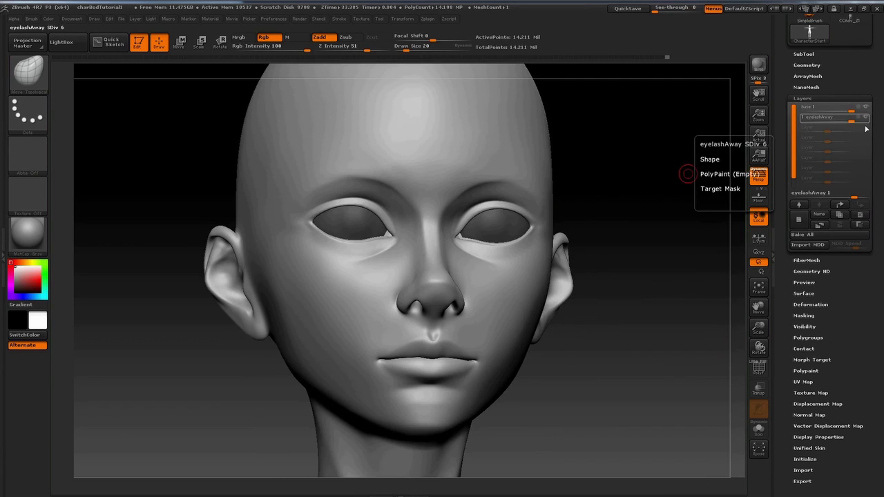
pyautogui.click(866, 117)
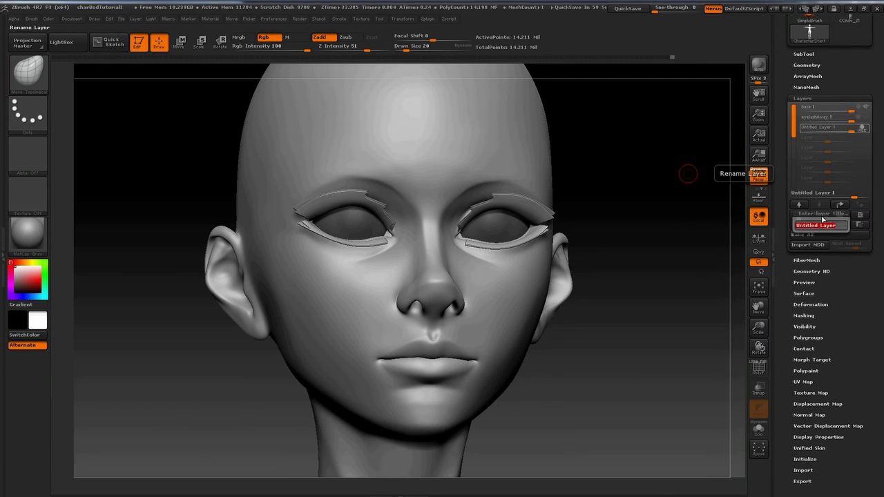
# - Add a layer named mouthOpen and part the lips at the lowest subdivision level with the Move Topological brush
pyautogui.hotkey('shift', 'd')
pyautogui.keyDown('alt'); pyautogui.moveTo(663, 319); pyautogui.dragTo(671, 228); pyautogui.keyUp('alt')
pyautogui.press('space')
pyautogui.moveTo(497, 248)
pyautogui.mouseDown()
pyautogui.moveTo(516, 248)
pyautogui.moveTo(474, 254)
pyautogui.mouseUp()
pyautogui.press('space')
pyautogui.moveTo(663, 297)
pyautogui.mouseDown()
pyautogui.moveTo(656, 325)
pyautogui.moveTo(660, 286)
pyautogui.mouseUp()
pyautogui.press('space')
pyautogui.moveTo(491, 262); pyautogui.dragTo(491, 237)
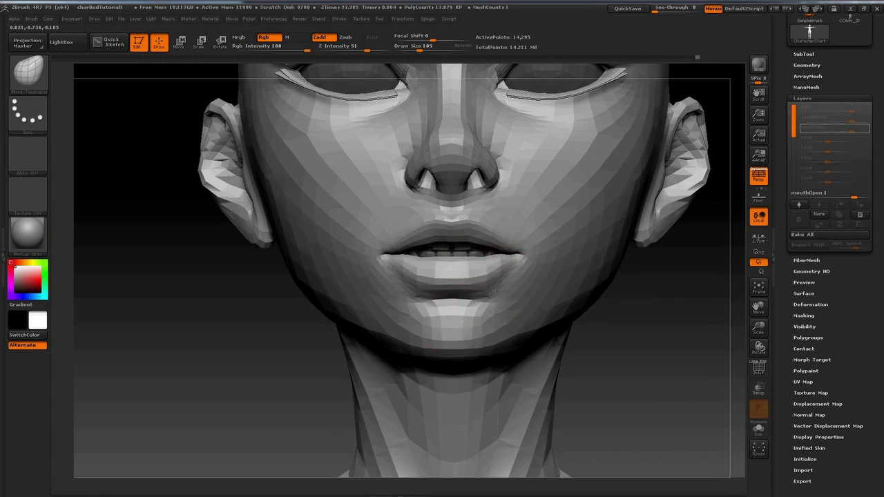
# - Widen the mouth opening by moving the lower lip, reducing the Move Topological brush's draw size to 60
pyautogui.moveTo(494, 292); pyautogui.dragTo(493, 284)
pyautogui.press('space')
pyautogui.moveTo(495, 284); pyautogui.dragTo(481, 284)
pyautogui.moveTo(656, 297)
pyautogui.mouseDown()
pyautogui.moveTo(546, 293)
pyautogui.moveTo(559, 259)
pyautogui.moveTo(582, 292)
pyautogui.moveTo(559, 270)
pyautogui.mouseUp()
pyautogui.press('space')
pyautogui.moveTo(497, 299); pyautogui.dragTo(492, 299)
pyautogui.moveTo(656, 297); pyautogui.dragTo(587, 294)
pyautogui.press('space')
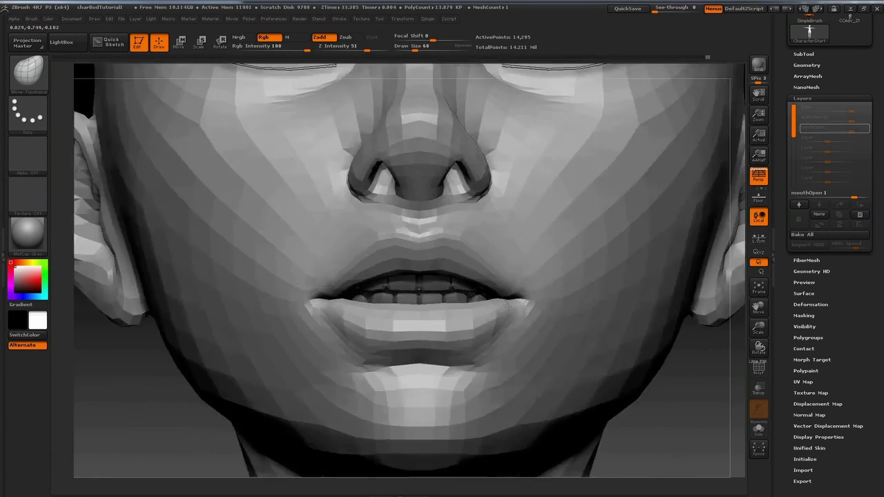
# - Shape the mouth corners, upper lip edge and lower lip of the open mouth at varying brush sizes
pyautogui.moveTo(516, 299); pyautogui.dragTo(510, 300)
pyautogui.press('space')
pyautogui.moveTo(656, 297)
pyautogui.mouseDown()
pyautogui.moveTo(681, 273)
pyautogui.moveTo(621, 314)
pyautogui.mouseUp()
pyautogui.moveTo(484, 315); pyautogui.dragTo(476, 280, button='right')
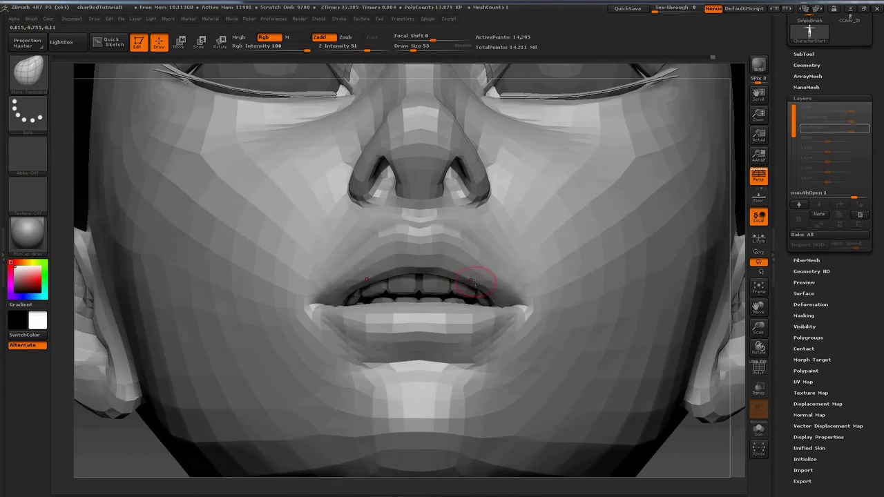
pyautogui.moveTo(440, 224); pyautogui.dragTo(477, 302)
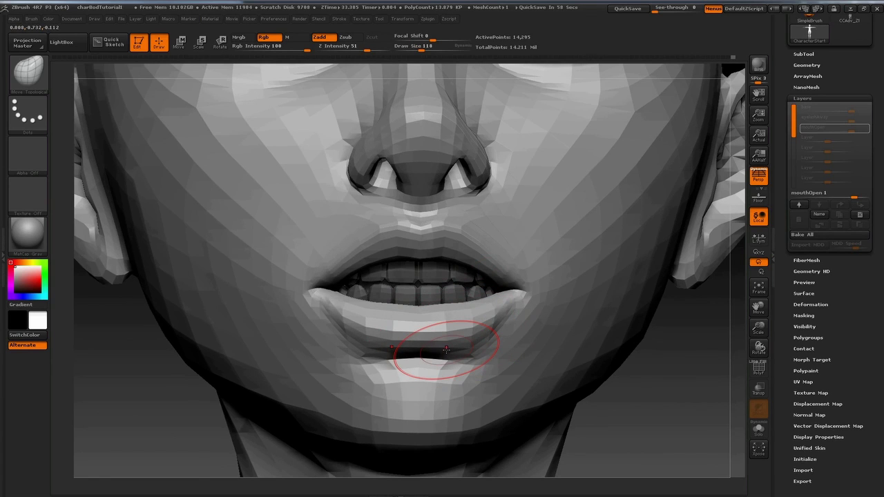
pyautogui.moveTo(478, 301)
pyautogui.mouseDown(button='right')
pyautogui.moveTo(528, 302)
pyautogui.moveTo(492, 308)
pyautogui.moveTo(503, 290)
pyautogui.mouseUp(button='right')
pyautogui.press('space')
pyautogui.moveTo(507, 288); pyautogui.dragTo(498, 288)
pyautogui.moveTo(525, 297)
pyautogui.mouseDown(button='right')
pyautogui.moveTo(711, 311)
pyautogui.moveTo(654, 324)
pyautogui.mouseUp(button='right')
# - Return to the highest subdivision level and toggle the mouthOpen layer off and on to check it
pyautogui.hotkey('ctrl', 'd')
pyautogui.click(866, 127)
pyautogui.click(865, 127)
# - Add another sculpt layer named lipsCrease
pyautogui.click(799, 219)
pyautogui.click(820, 216)
pyautogui.write('lipsCrease')
pyautogui.press('Return')
# - Lower the mesh by three subdivision levels and switch to the Dam Standard brush for carving the lips
pyautogui.moveTo(705, 342); pyautogui.dragTo(664, 353, button='right')
pyautogui.hotkey('shift', 'd')
pyautogui.hotkey('shift', 'd')
pyautogui.hotkey('shift', 'd')
pyautogui.press('b')
pyautogui.press('d')
pyautogui.press('s')
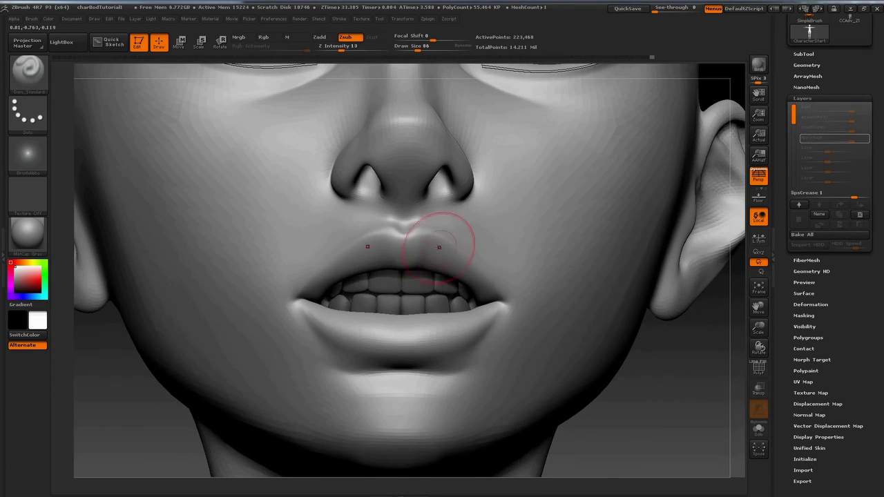
# - Raise the subdivision level, set Dam Standard to Z intensity 15 and draw size 56, and carve the first upper-lip creases
pyautogui.moveTo(422, 276)
pyautogui.keyDown('ctrl'); pyautogui.mouseDown(button='right')
pyautogui.moveTo(412, 250)
pyautogui.moveTo(439, 227)
pyautogui.mouseUp(button='right'); pyautogui.keyUp('ctrl')
pyautogui.press('d')
pyautogui.press('space')
pyautogui.click(474, 217)
pyautogui.press('space')
pyautogui.click(471, 202)
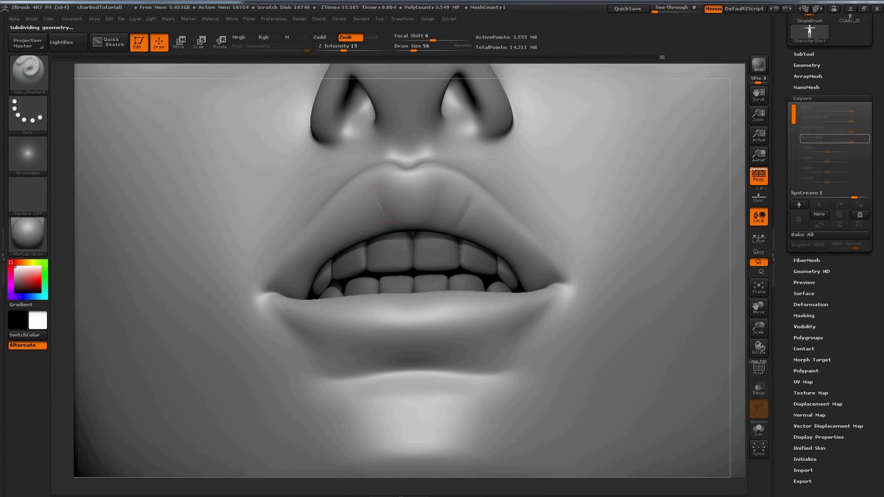
# - Carve a vertical crease down the middle of the lower lip, and switch to the Move brush
pyautogui.moveTo(363, 264)
pyautogui.mouseDown(button='right')
pyautogui.moveTo(407, 297)
pyautogui.moveTo(410, 277)
pyautogui.mouseUp(button='right')
pyautogui.moveTo(410, 257); pyautogui.dragTo(412, 301)
pyautogui.moveTo(413, 301); pyautogui.dragTo(442, 331, button='right')
pyautogui.press('b')
pyautogui.press('m')
pyautogui.press('v')
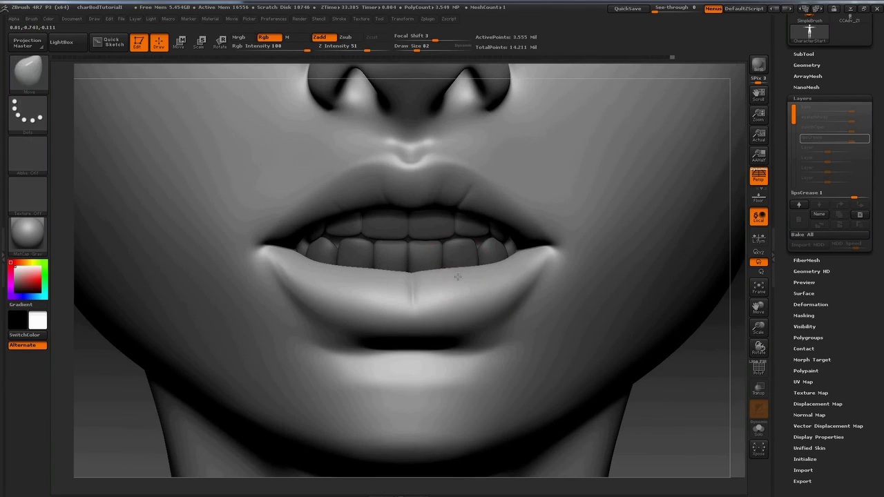
# - Carve more vertical lower-lip creases with the Dam Standard brush at about draw size 20, working at the highest subdivision level
pyautogui.press('b')
pyautogui.press('d')
pyautogui.press('s')
pyautogui.moveTo(427, 284)
pyautogui.mouseDown(button='right')
pyautogui.moveTo(429, 270)
pyautogui.moveTo(439, 280)
pyautogui.moveTo(359, 290)
pyautogui.moveTo(536, 247)
pyautogui.moveTo(446, 276)
pyautogui.mouseUp(button='right')
pyautogui.moveTo(444, 265)
pyautogui.mouseDown()
pyautogui.moveTo(453, 285)
pyautogui.moveTo(442, 284)
pyautogui.mouseUp()
pyautogui.moveTo(442, 284)
pyautogui.mouseDown(button='right')
pyautogui.moveTo(437, 295)
pyautogui.moveTo(401, 280)
pyautogui.mouseUp(button='right')
pyautogui.press('d')
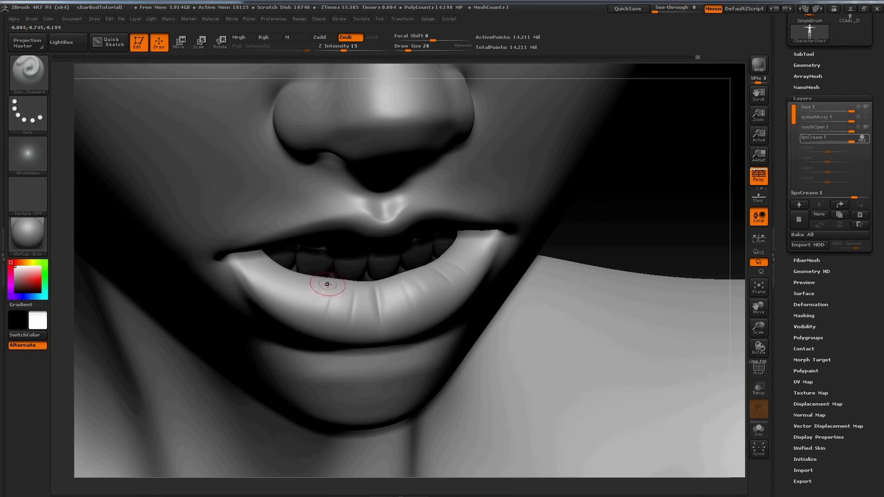
pyautogui.moveTo(317, 315); pyautogui.dragTo(284, 327, button='right')
pyautogui.moveTo(297, 276)
pyautogui.mouseDown(button='right')
pyautogui.moveTo(341, 310)
pyautogui.moveTo(343, 295)
pyautogui.moveTo(265, 272)
pyautogui.mouseUp(button='right')
# - Add denser creases to the lower lip, alternating the Clay and Dam Standard brushes and using draw size 19 for carving
pyautogui.press('b')
pyautogui.press('c')
pyautogui.press('l')
pyautogui.press('b')
pyautogui.press('d')
pyautogui.press('s')
pyautogui.press('b')
pyautogui.press('c')
pyautogui.press('l')
pyautogui.press('b')
pyautogui.press('d')
pyautogui.press('s')
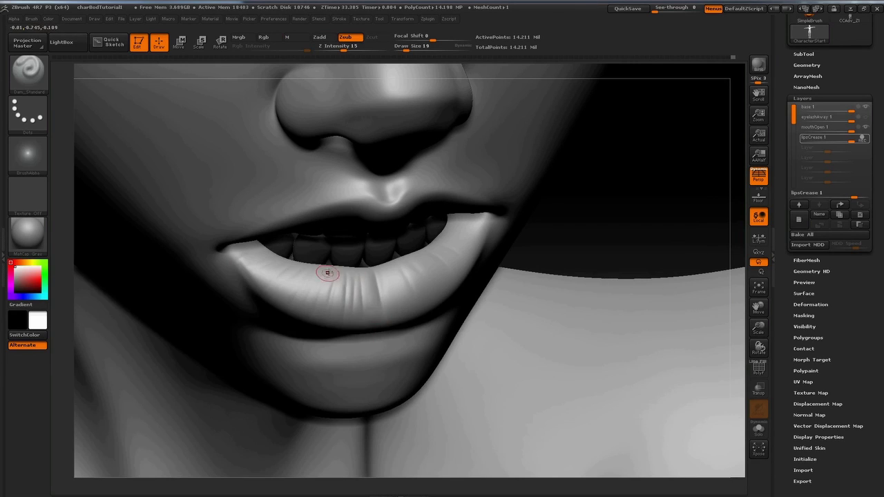
# - Carve further fine creases across the lower lip from the opposite side of the face
pyautogui.moveTo(324, 269)
pyautogui.mouseDown(button='right')
pyautogui.moveTo(298, 265)
pyautogui.moveTo(405, 280)
pyautogui.moveTo(470, 315)
pyautogui.mouseUp(button='right')
pyautogui.moveTo(452, 262); pyautogui.dragTo(467, 279, button='right')
pyautogui.moveTo(476, 253); pyautogui.dragTo(492, 298)
pyautogui.moveTo(492, 298); pyautogui.dragTo(493, 251, button='right')
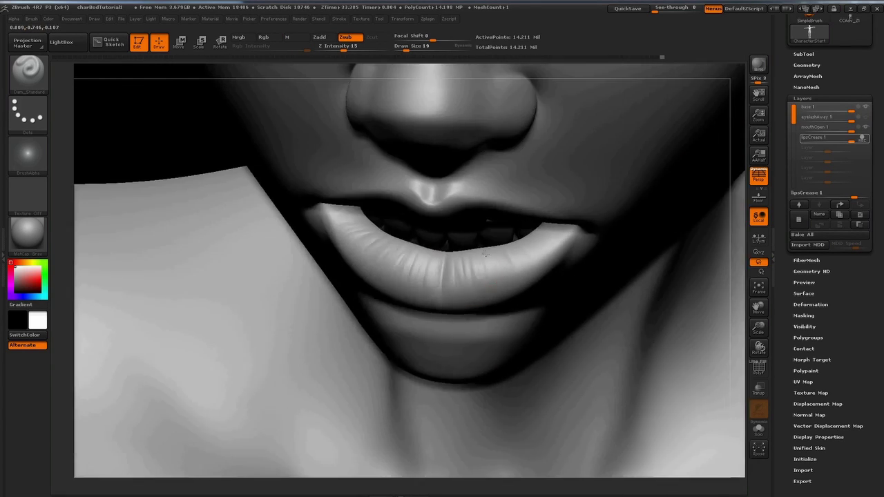
pyautogui.moveTo(493, 251); pyautogui.dragTo(498, 282)
pyautogui.moveTo(499, 281)
pyautogui.mouseDown(button='right')
pyautogui.moveTo(508, 279)
pyautogui.moveTo(446, 321)
pyautogui.moveTo(428, 307)
pyautogui.moveTo(393, 308)
pyautogui.moveTo(476, 287)
pyautogui.moveTo(335, 290)
pyautogui.moveTo(347, 325)
pyautogui.moveTo(430, 205)
pyautogui.moveTo(367, 345)
pyautogui.moveTo(622, 257)
pyautogui.moveTo(361, 298)
pyautogui.mouseUp(button='right')
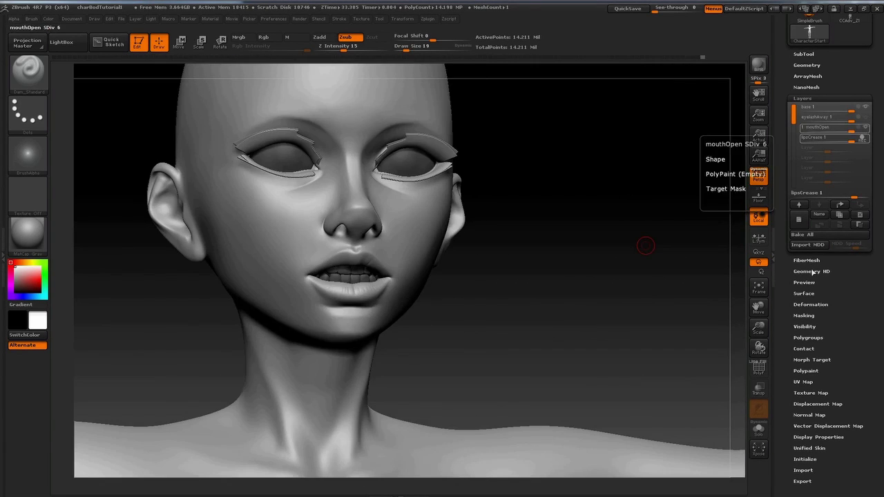
# - Hide the mouthOpen layer, add a layer named eyebrows, and store a morph target of the mesh
pyautogui.scroll(3, 848, 204)
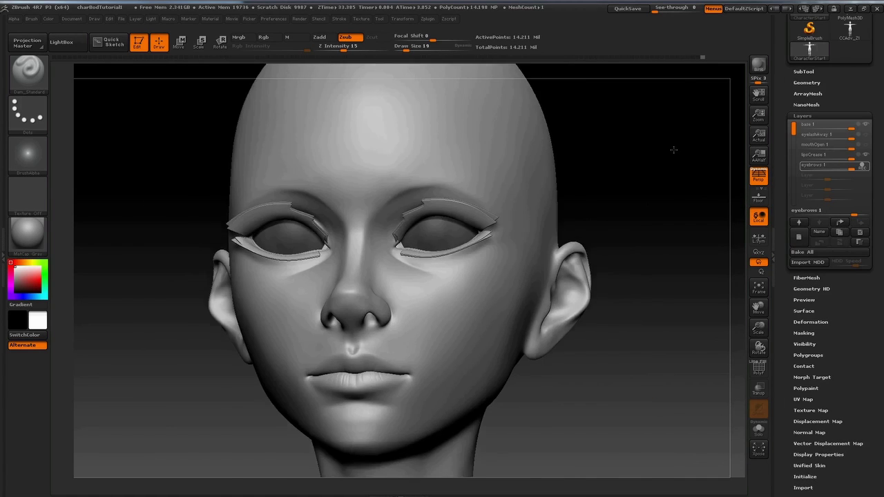
pyautogui.moveTo(453, 290); pyautogui.dragTo(454, 216, button='right')
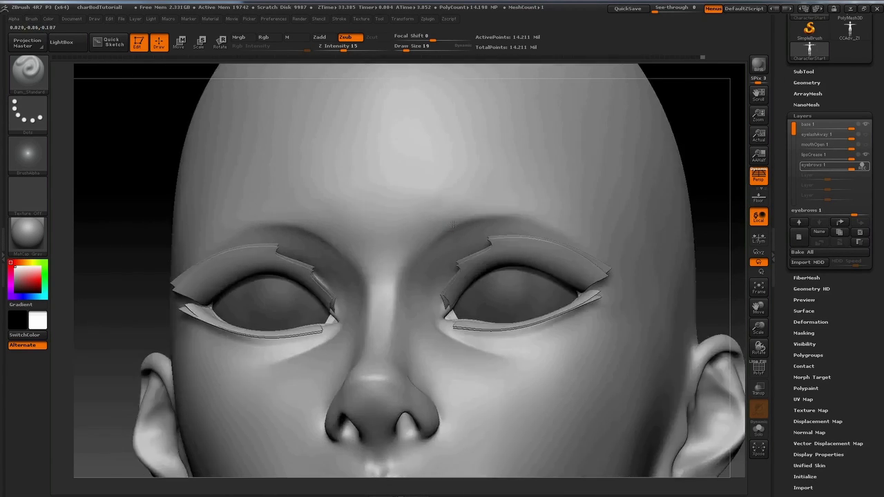
pyautogui.keyDown('ctrl'); pyautogui.moveTo(714, 172); pyautogui.dragTo(690, 259, button='right'); pyautogui.keyUp('ctrl')
pyautogui.click(812, 377)
pyautogui.moveTo(873, 104); pyautogui.dragTo(872, 235)
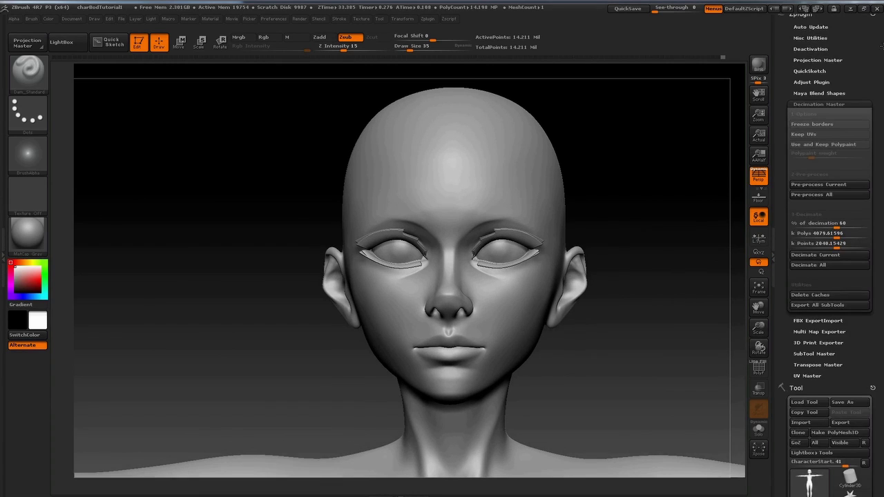
pyautogui.scroll(-5, 828, 270)
# - Rough in both eyebrows above the eyes with freehand ClayBuildup strokes at draw size 20
pyautogui.press('b')
pyautogui.press('c')
pyautogui.press('b')
pyautogui.press('b')
pyautogui.press('m')
pyautogui.press('o')
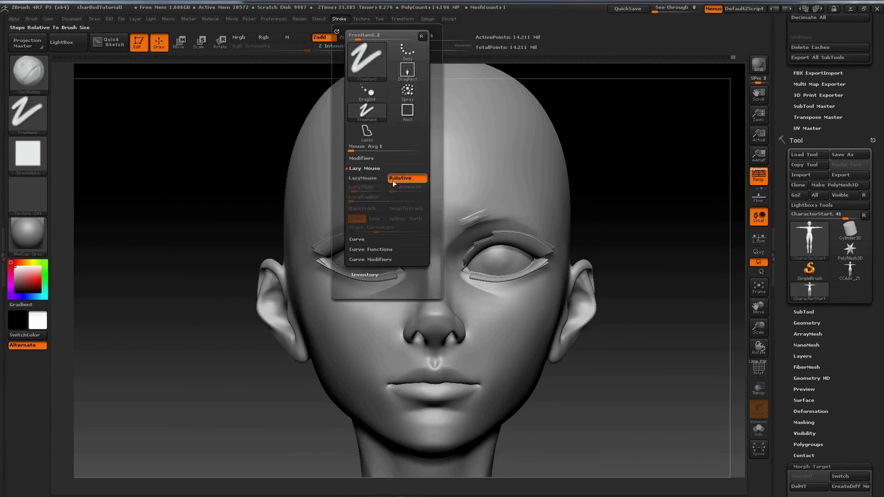
pyautogui.moveTo(640, 174); pyautogui.dragTo(600, 196)
pyautogui.moveTo(499, 212); pyautogui.dragTo(506, 209)
pyautogui.moveTo(667, 200)
pyautogui.mouseDown()
pyautogui.moveTo(708, 197)
pyautogui.moveTo(642, 235)
pyautogui.mouseUp()
pyautogui.moveTo(719, 111); pyautogui.dragTo(663, 124)
pyautogui.moveTo(735, 207); pyautogui.dragTo(780, 206)
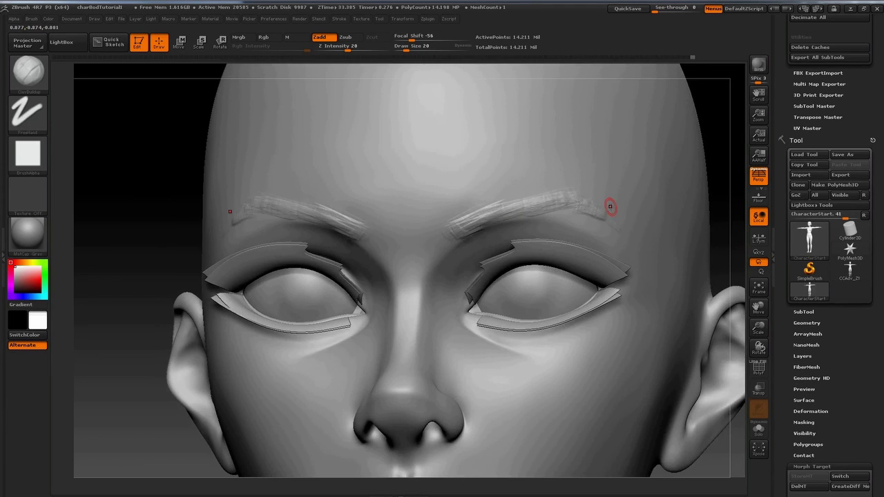
# - Extend the eyebrow tails, trim the shape with the Morph brush, and build up the inner ends with ClayBuildup
pyautogui.moveTo(611, 205); pyautogui.dragTo(607, 232)
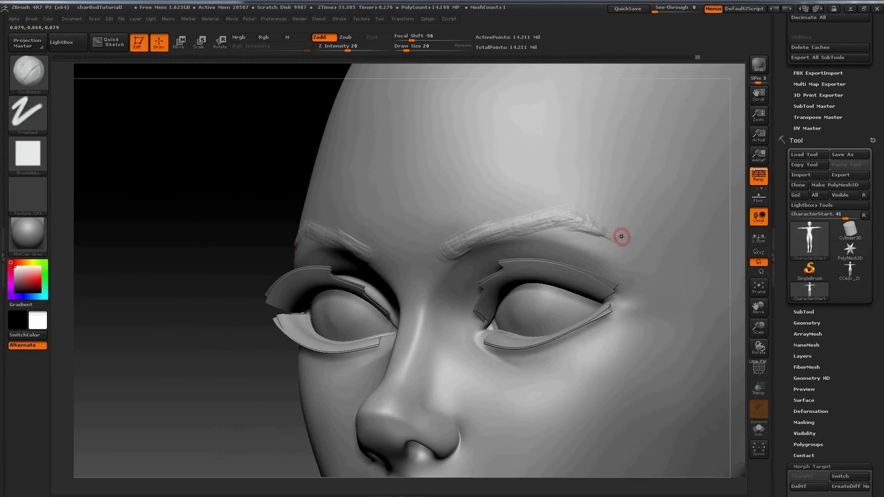
pyautogui.press('b')
pyautogui.press('m')
pyautogui.press('o')
pyautogui.moveTo(448, 242); pyautogui.dragTo(478, 221, button='right')
pyautogui.press('b')
pyautogui.press('c')
pyautogui.press('b')
pyautogui.keyDown('ctrl'); pyautogui.moveTo(441, 263); pyautogui.dragTo(470, 239, button='right'); pyautogui.keyUp('ctrl')
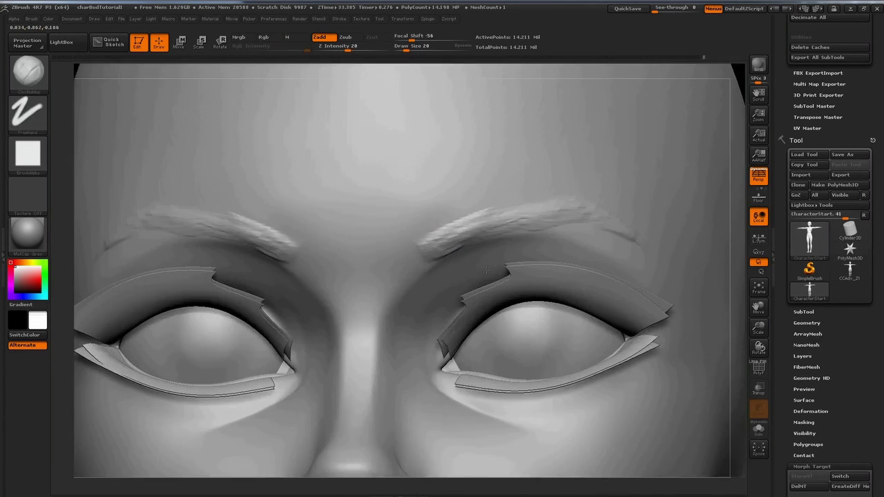
# - Smooth the eyebrows and carve hair direction into their inner ends with Dam Standard at draw size 39
pyautogui.moveTo(525, 238)
pyautogui.mouseDown(button='right')
pyautogui.moveTo(477, 225)
pyautogui.moveTo(533, 221)
pyautogui.moveTo(504, 219)
pyautogui.mouseUp(button='right')
pyautogui.moveTo(608, 218)
pyautogui.keyDown('shift'); pyautogui.mouseDown()
pyautogui.moveTo(649, 230)
pyautogui.moveTo(409, 255)
pyautogui.mouseUp(); pyautogui.keyUp('shift')
pyautogui.press('b')
pyautogui.press('d')
pyautogui.press('s')
pyautogui.press('space')
pyautogui.moveTo(468, 237); pyautogui.dragTo(480, 235)
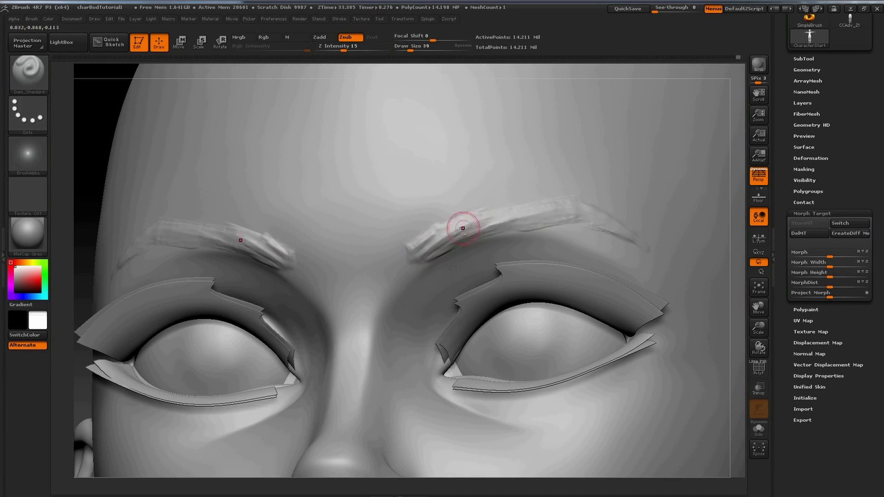
pyautogui.press('b')
pyautogui.press('c')
pyautogui.press('t')
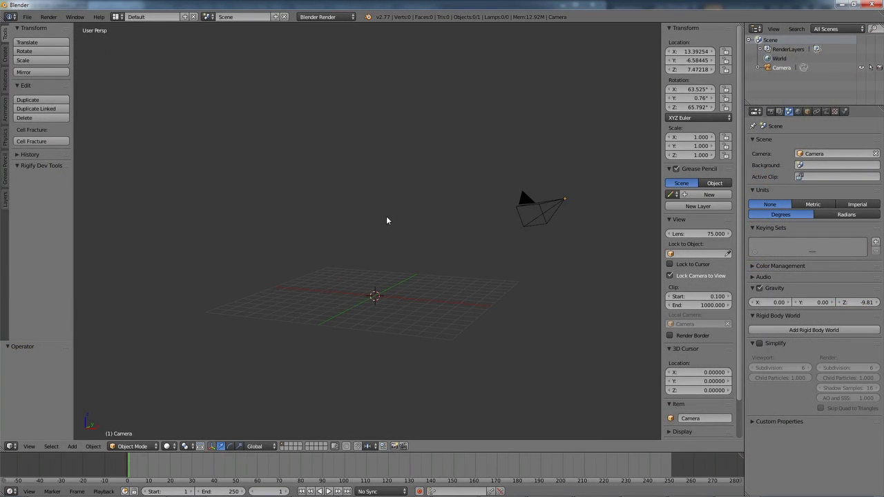
# - Switch to Blender and import characterStart.obj from the FromCC folder with Keep Vert Order enabled
pyautogui.keyDown('shift'); pyautogui.moveTo(386, 219); pyautogui.dragTo(362, 235, button='middle'); pyautogui.keyUp('shift')
pyautogui.click(27, 17)
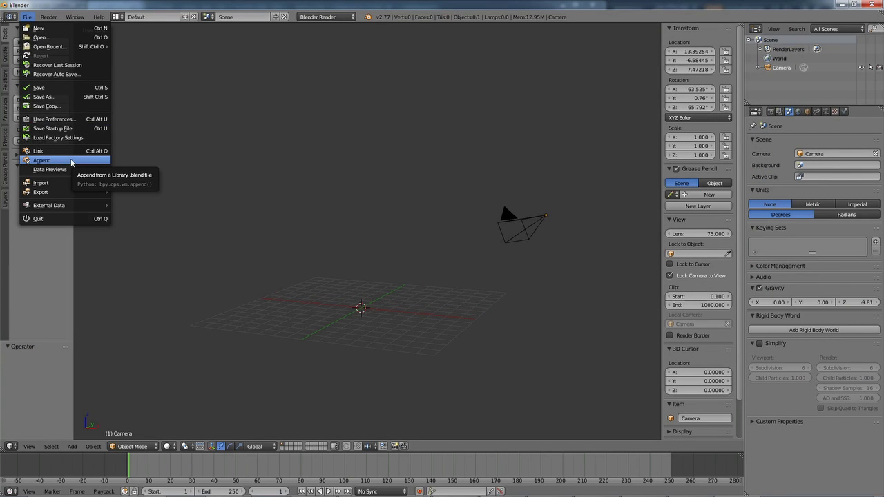
pyautogui.moveTo(74, 185)
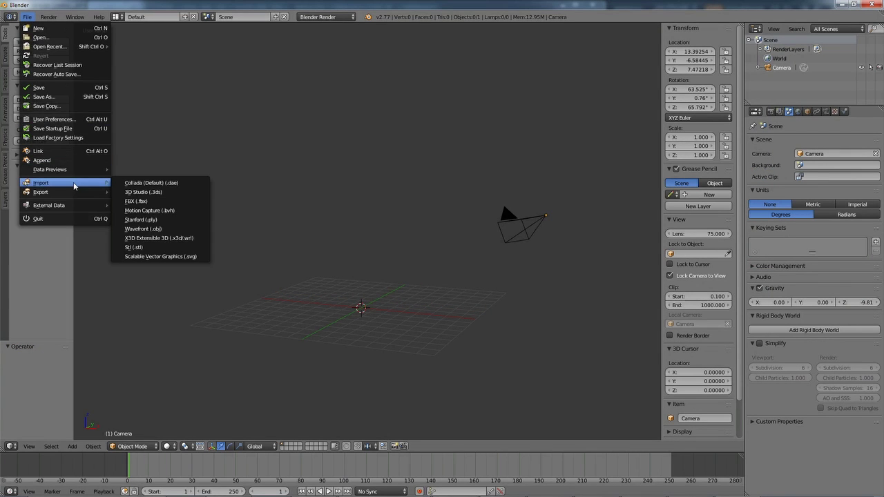
pyautogui.click(143, 228)
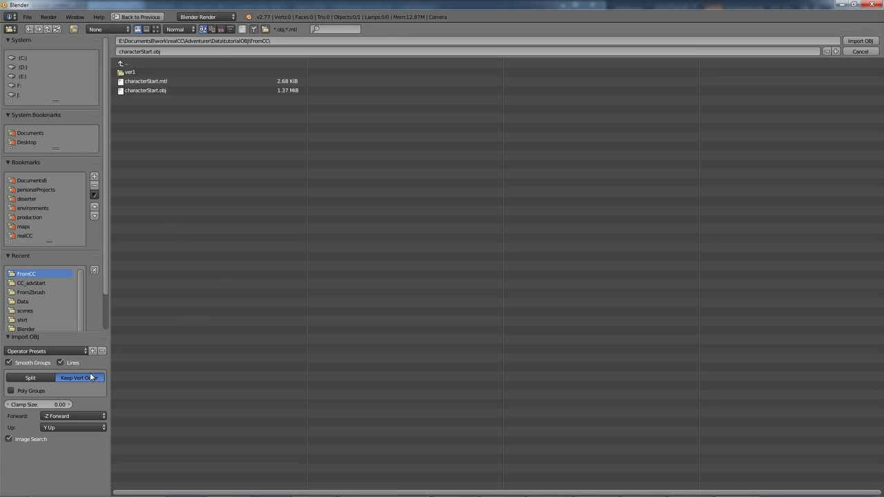
pyautogui.doubleClick(151, 92)
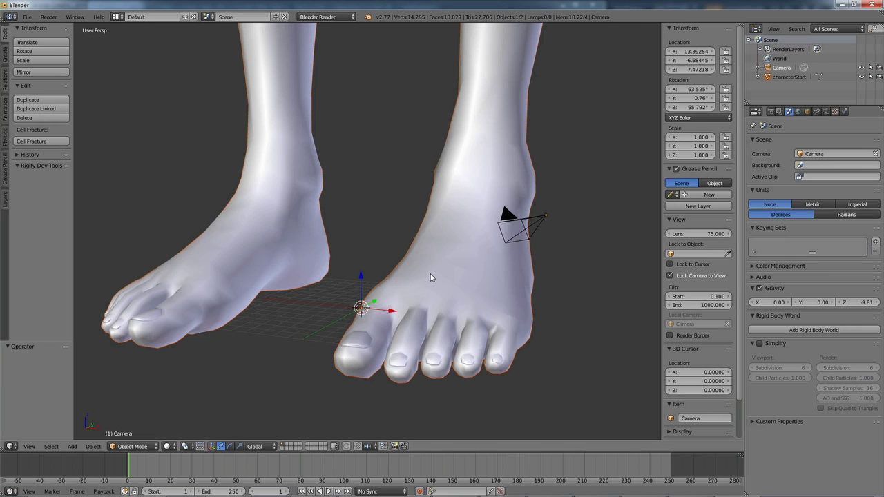
# - Switch to the Compositing screen layout, select only the character mesh, and enter Edit Mode
pyautogui.scroll(-1, 430, 278)
pyautogui.hotkey('ctrl', 'Left')
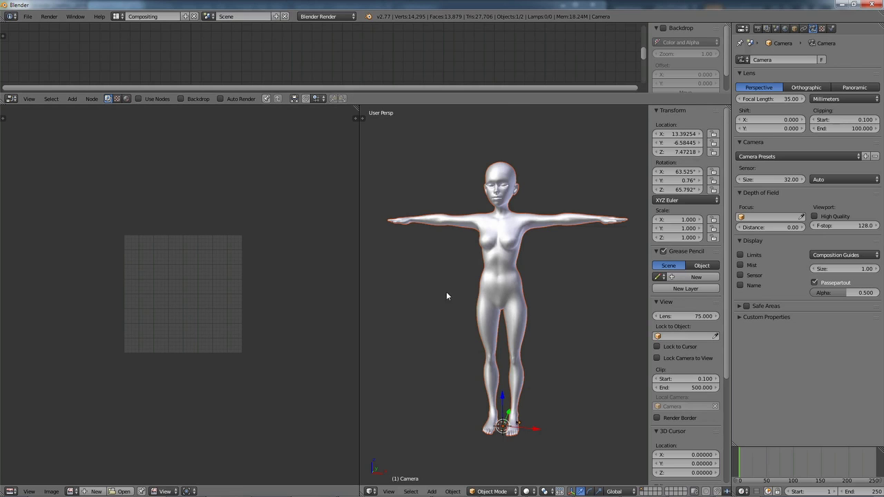
pyautogui.scroll(2, 458, 296)
pyautogui.scroll(-1, 518, 303)
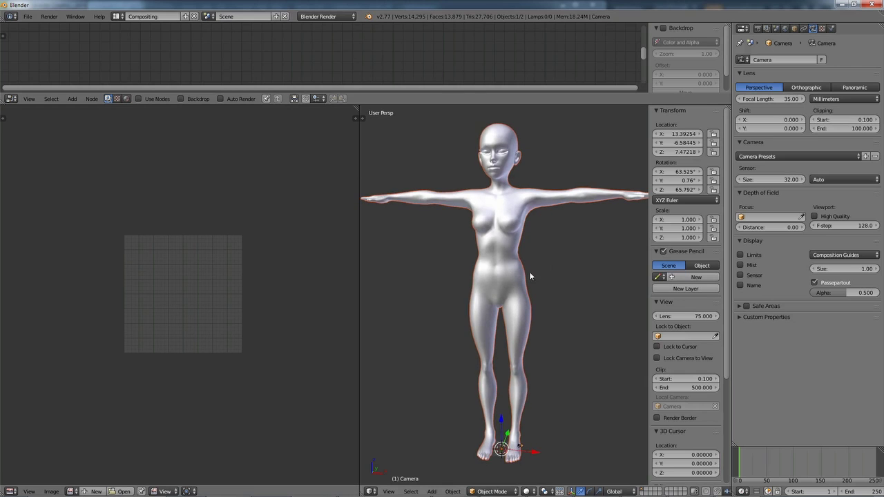
pyautogui.press('a')
pyautogui.rightClick(498, 260)
pyautogui.press('Tab')
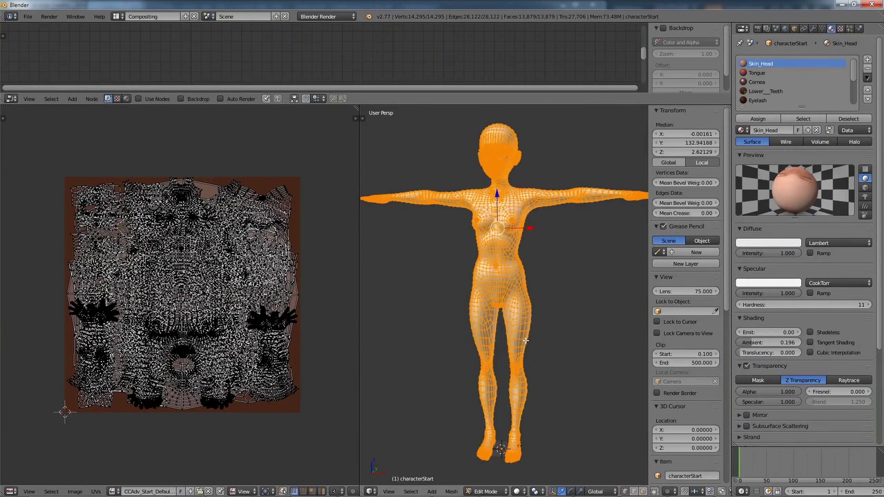
pyautogui.scroll(-2, 546, 331)
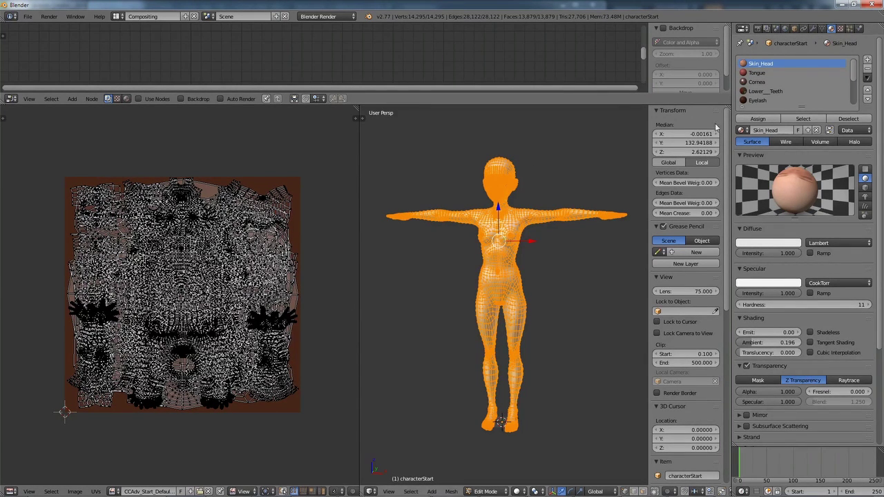
# - Expand the mesh's material list to show every slot, clear the selection, and select the Skin_Head faces
pyautogui.click(839, 28)
pyautogui.click(831, 29)
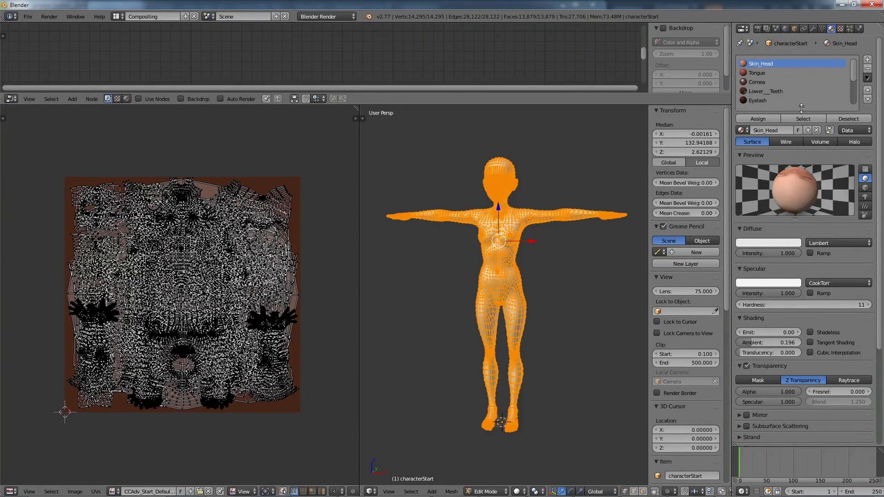
pyautogui.moveTo(801, 107); pyautogui.dragTo(801, 173)
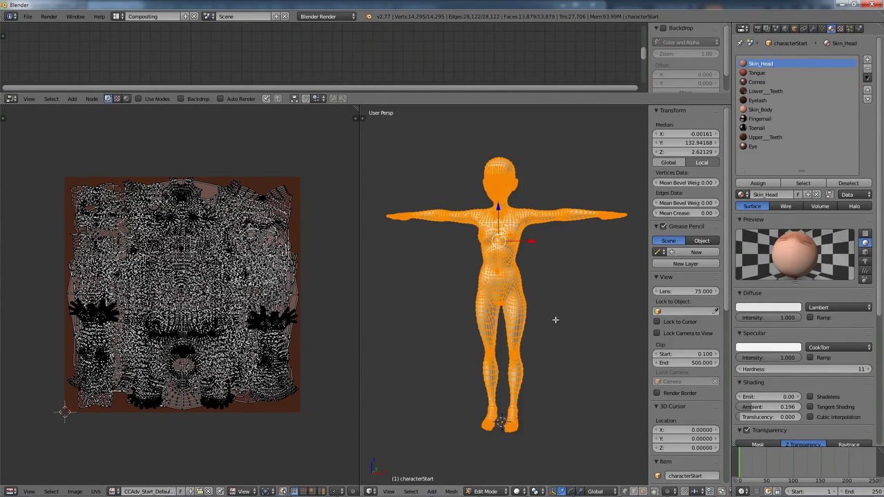
pyautogui.press('a')
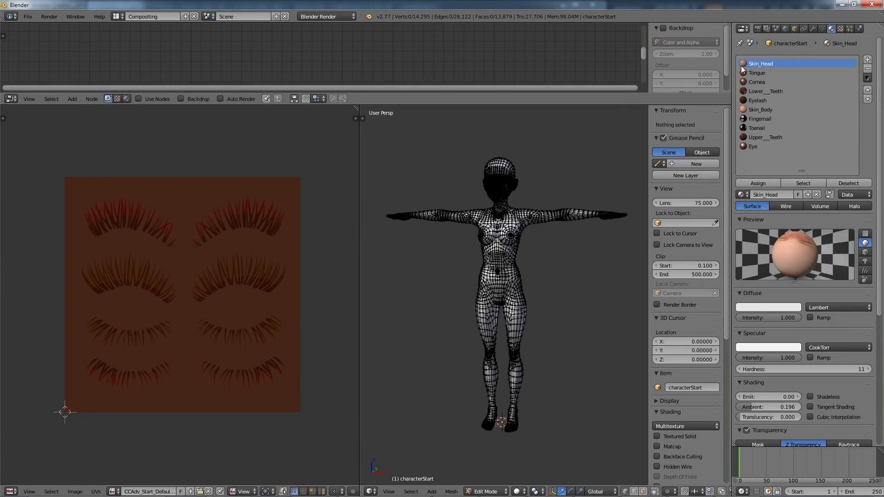
pyautogui.click(803, 184)
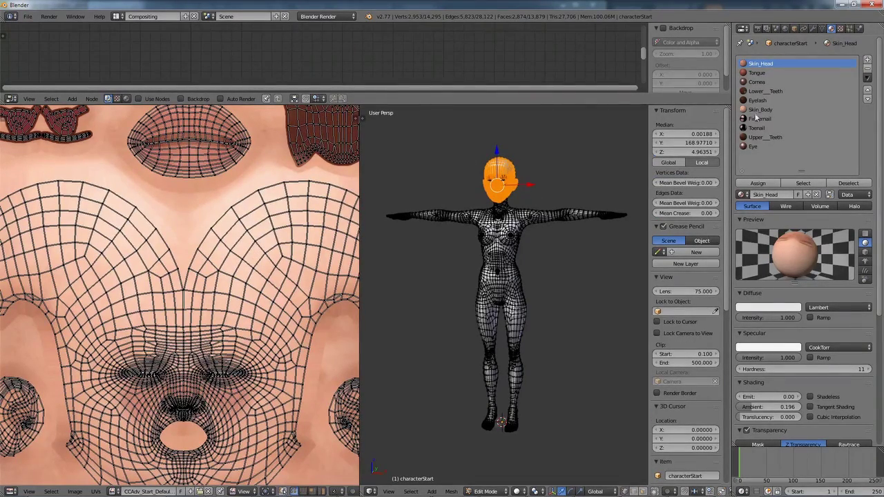
# - Unlink the texture image from the UV editor so the head UVs sit on an empty grid
pyautogui.scroll(-4, 252, 279)
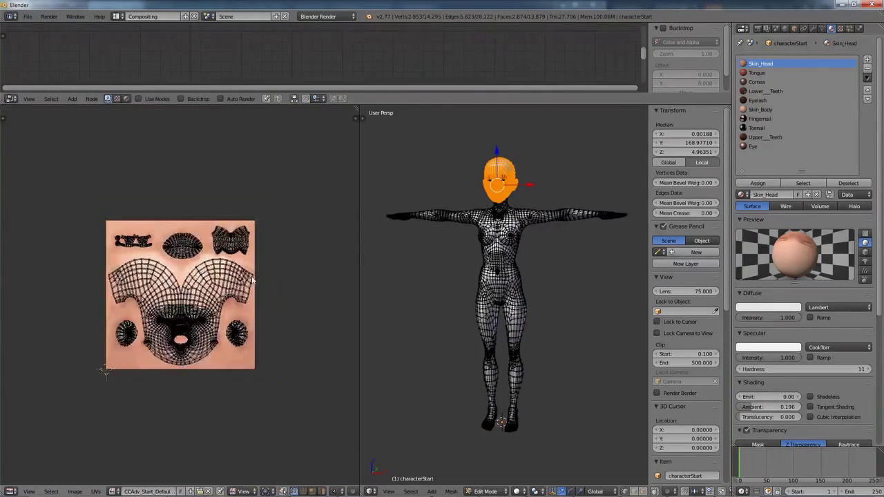
pyautogui.scroll(2, 253, 279)
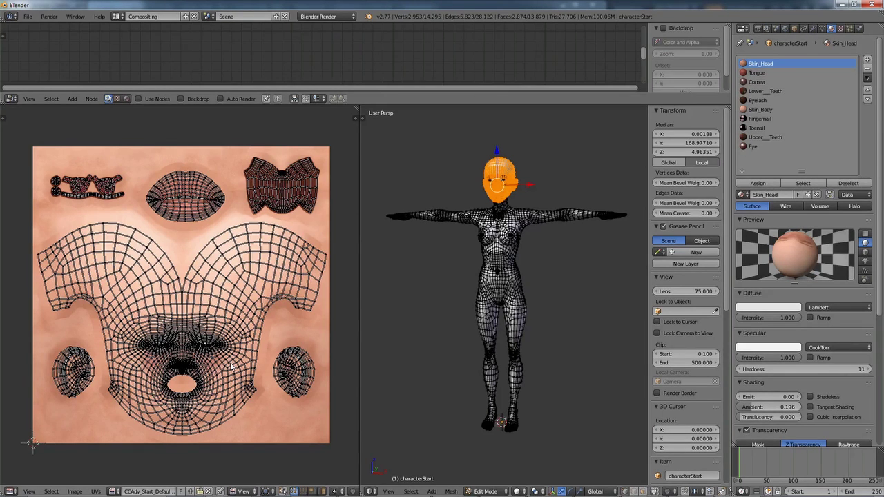
pyautogui.click(208, 491)
pyautogui.scroll(4, 228, 268)
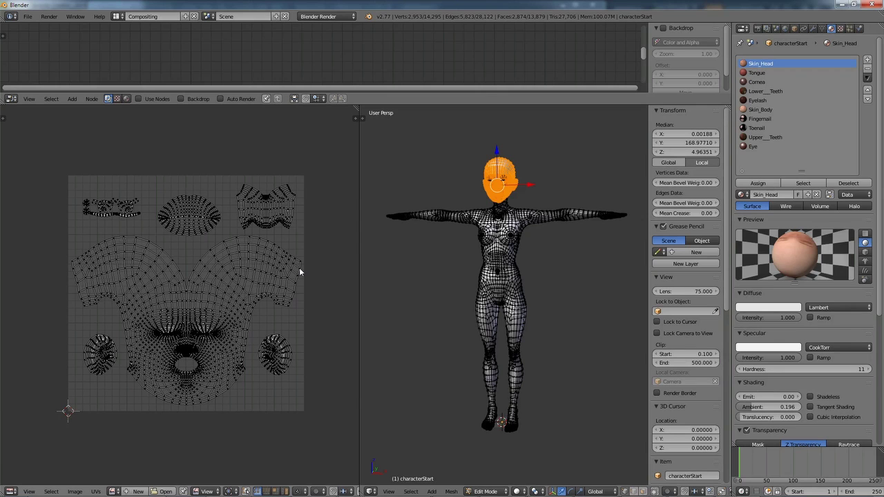
# - Select all the Skin_Head UVs and move them 256 units along X into the neighbouring tile
pyautogui.press('a')
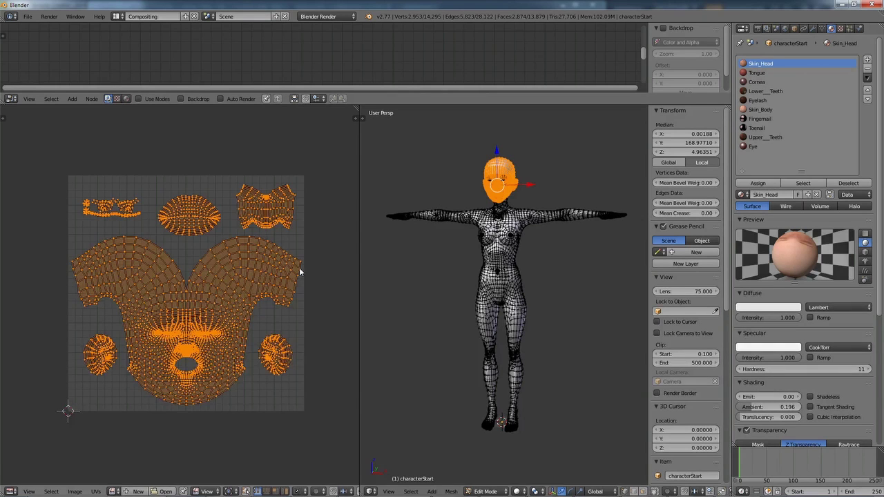
pyautogui.press('g')
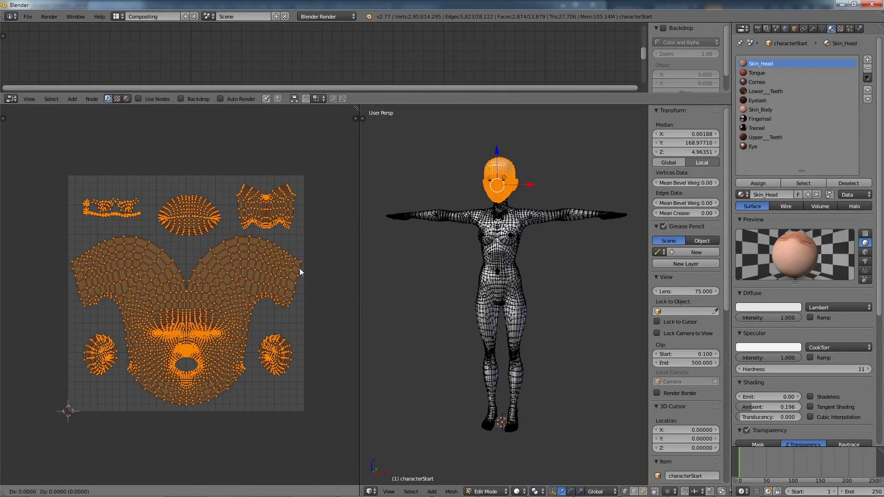
pyautogui.press('x')
pyautogui.write('256')
pyautogui.press('Return')
pyautogui.scroll(-3, 299, 272)
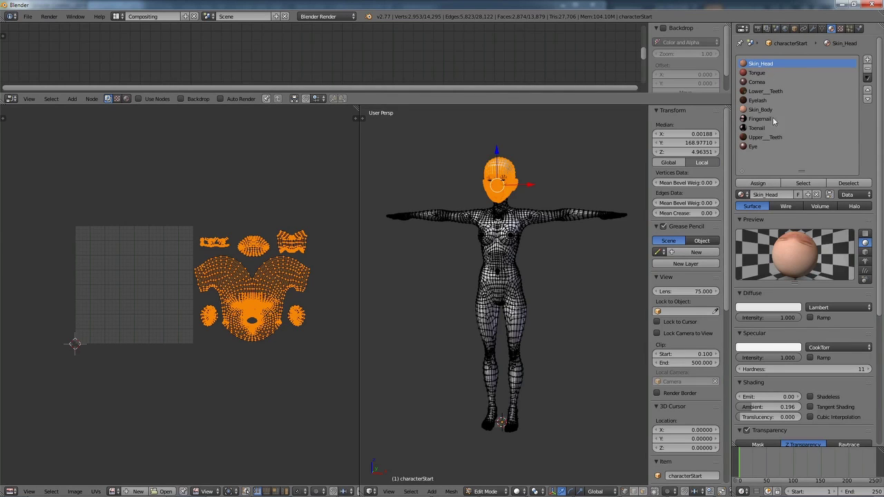
# - Choose the Eye material and spread the remaining materials' UVs into separate tiles
pyautogui.click(772, 147)
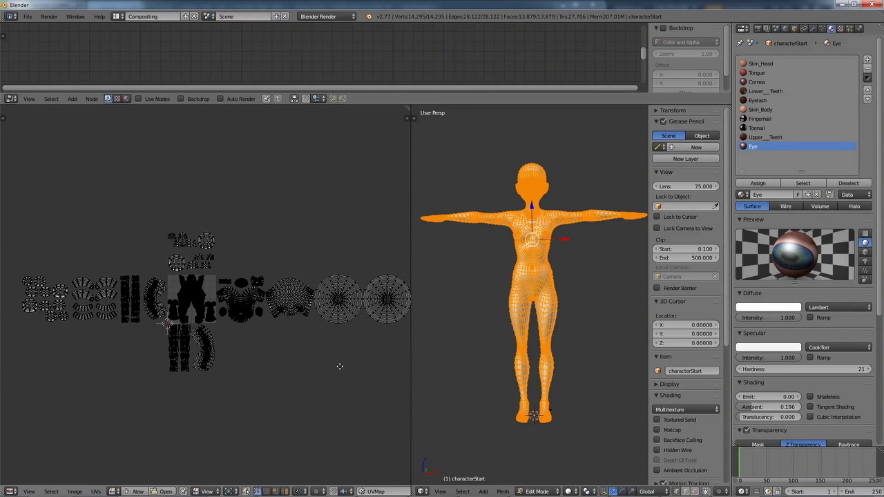
# - Review the spread-out UV islands of the characterStart mesh and return it to Object Mode
pyautogui.scroll(4, 343, 381)
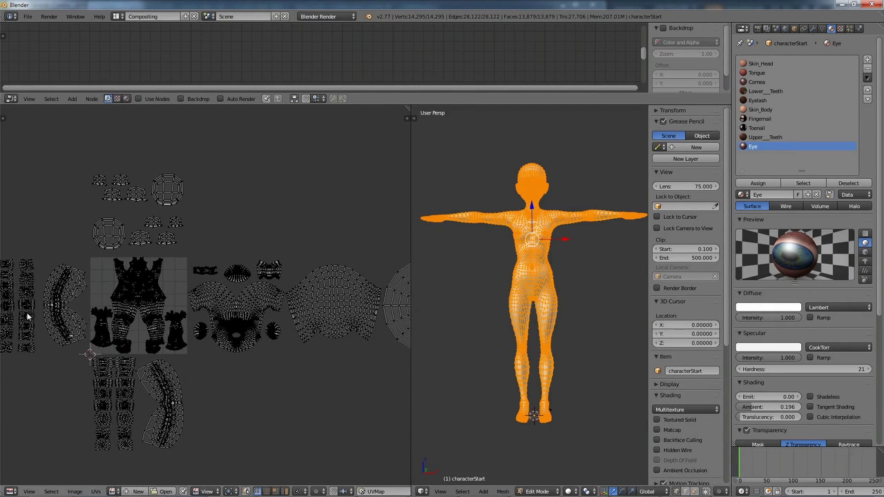
pyautogui.scroll(2, 214, 333)
pyautogui.scroll(-3, 261, 332)
pyautogui.scroll(-1, 342, 285)
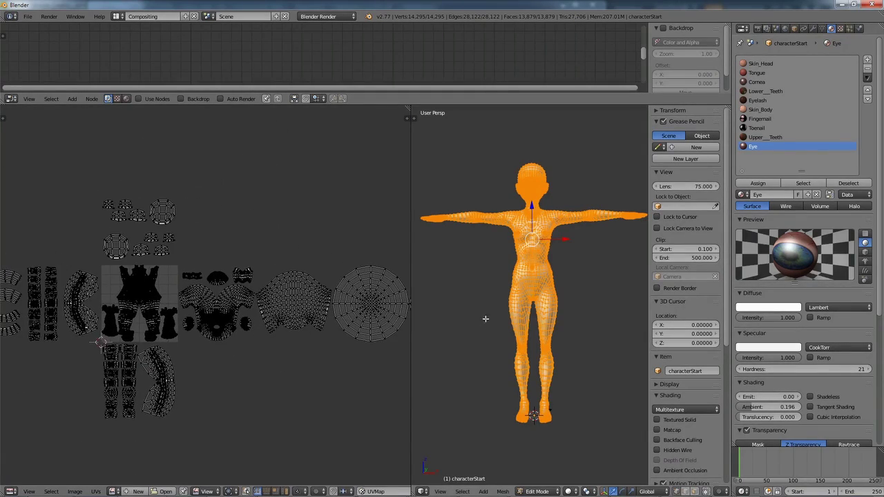
pyautogui.press('Tab')
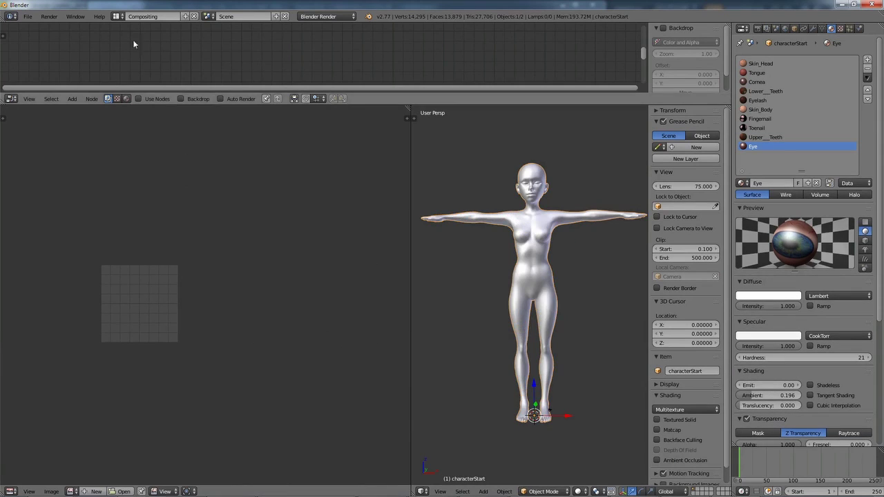
# - Export the character as a Wavefront OBJ named UVsFixed.obj into the FromBlender folder
pyautogui.click(33, 18)
pyautogui.moveTo(48, 194)
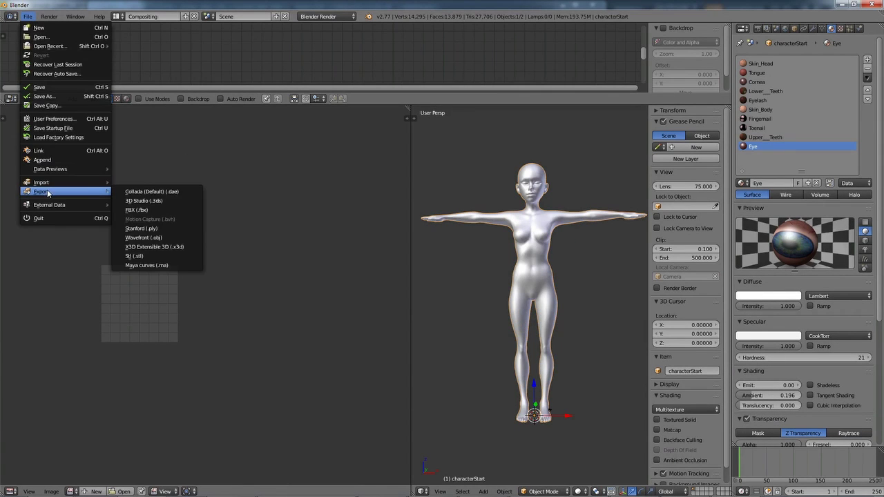
pyautogui.click(170, 239)
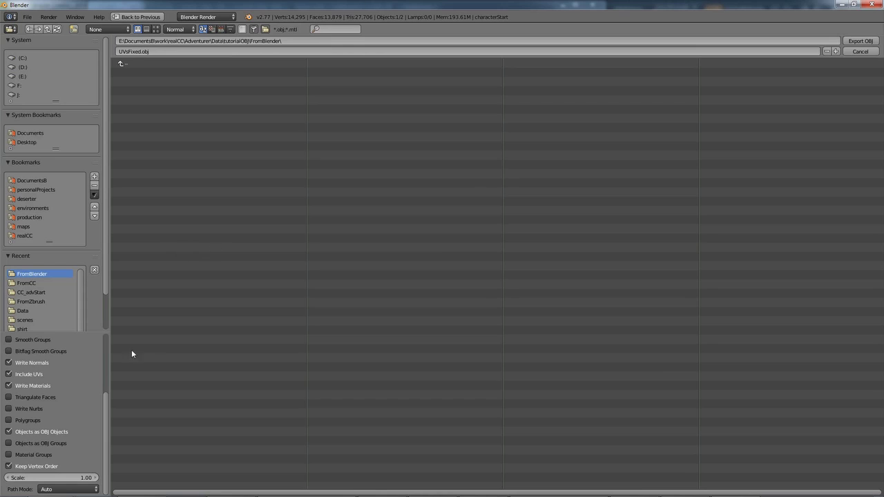
pyautogui.click(37, 282)
pyautogui.click(42, 274)
pyautogui.click(165, 52)
pyautogui.write('UVsFixed.obj')
pyautogui.press('Return')
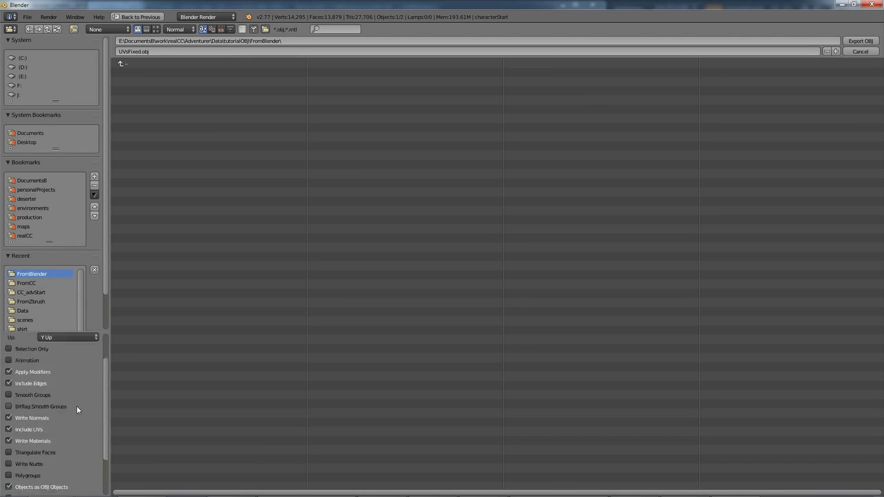
pyautogui.scroll(3, 9, 469)
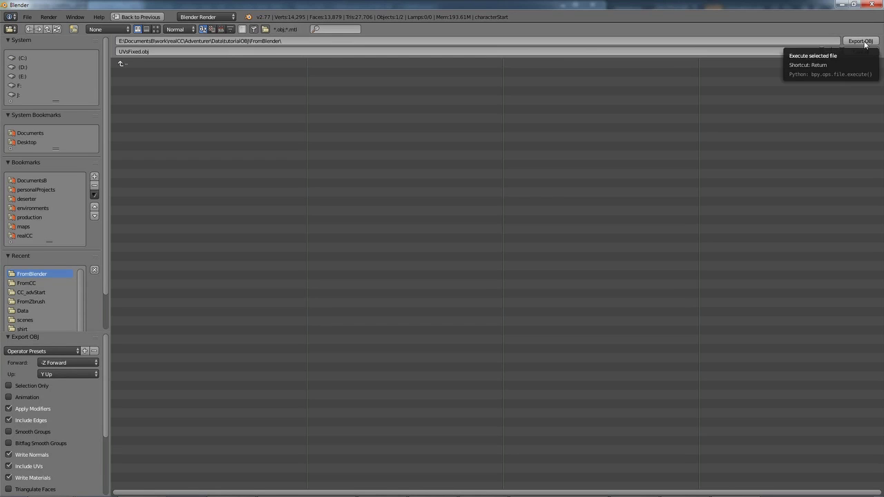
pyautogui.click(865, 44)
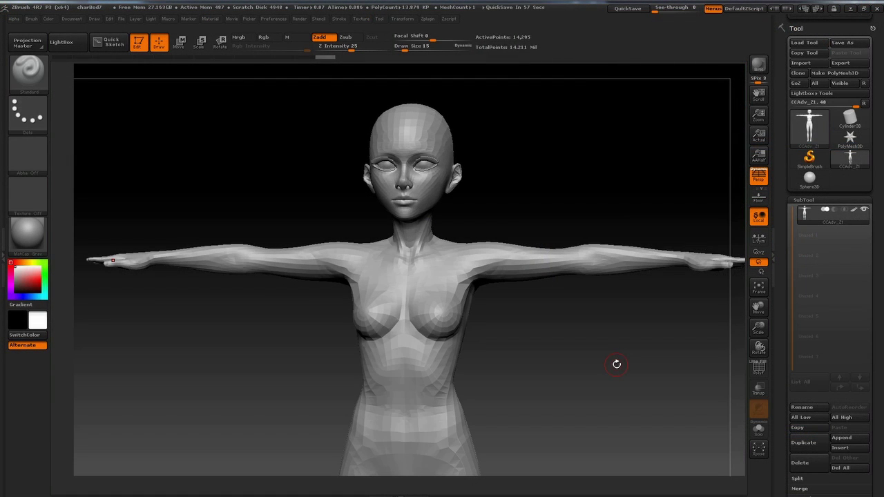
# - Switch to ZBrush, make the PolyMesh3D star the active tool, and import UVsFixed.obj from the FromBlender folder into it
pyautogui.click(850, 136)
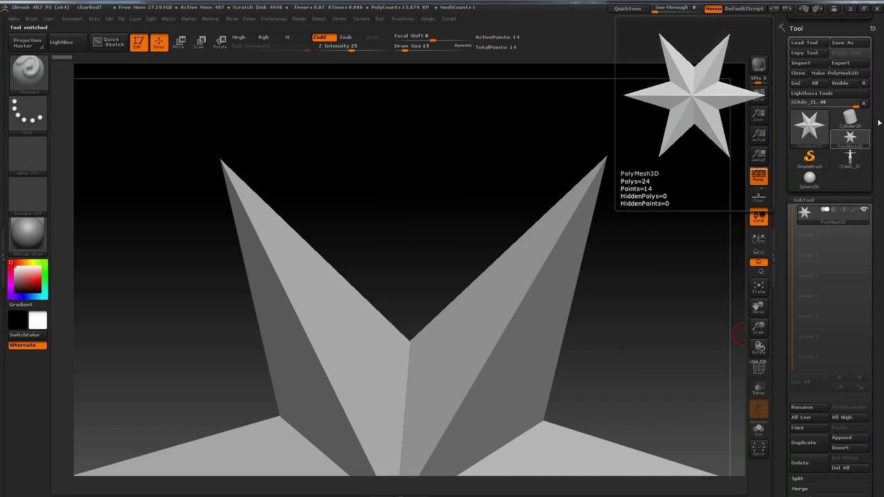
pyautogui.click(801, 105)
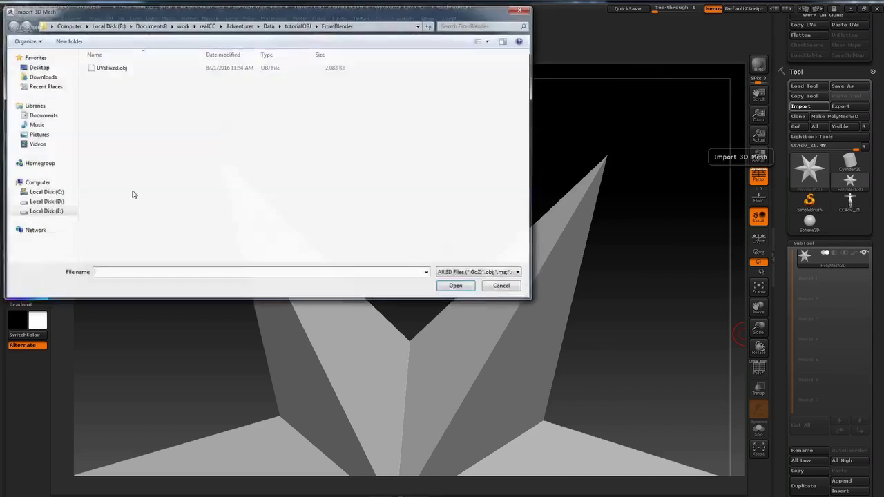
pyautogui.doubleClick(109, 69)
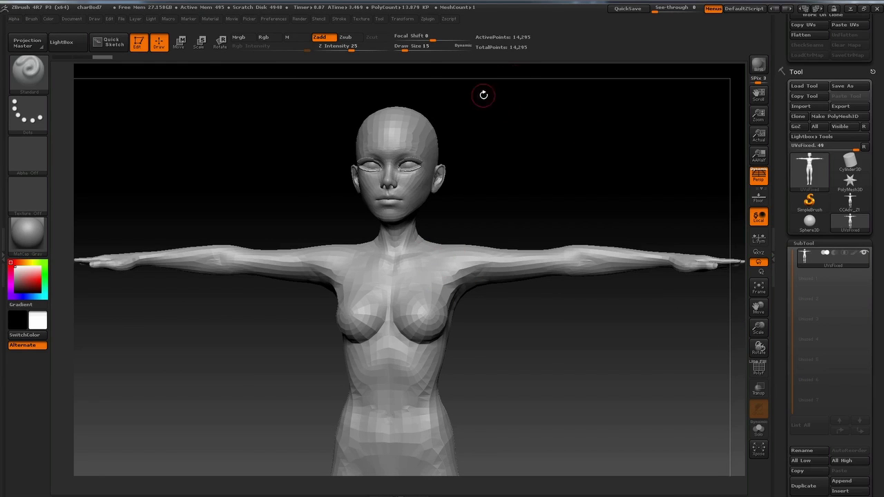
# - Dock the Zplugin palette and copy the UVsFixed model's UVs with UV Master
pyautogui.click(428, 19)
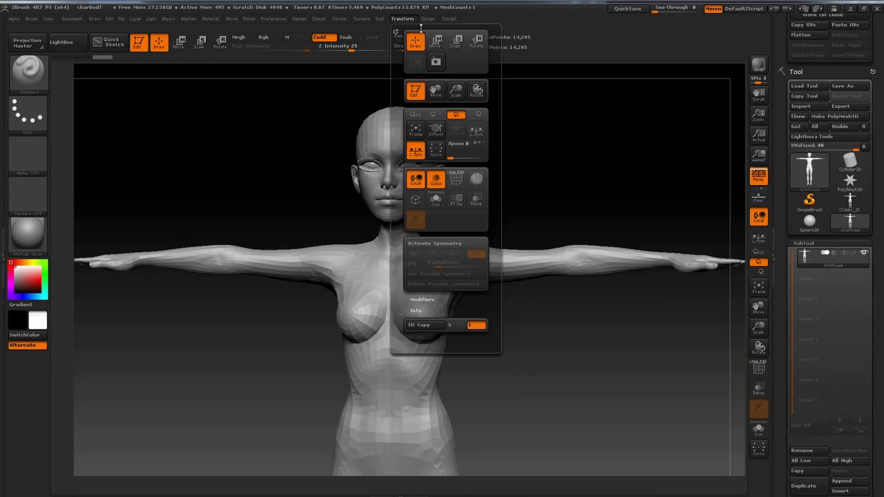
pyautogui.click(423, 30)
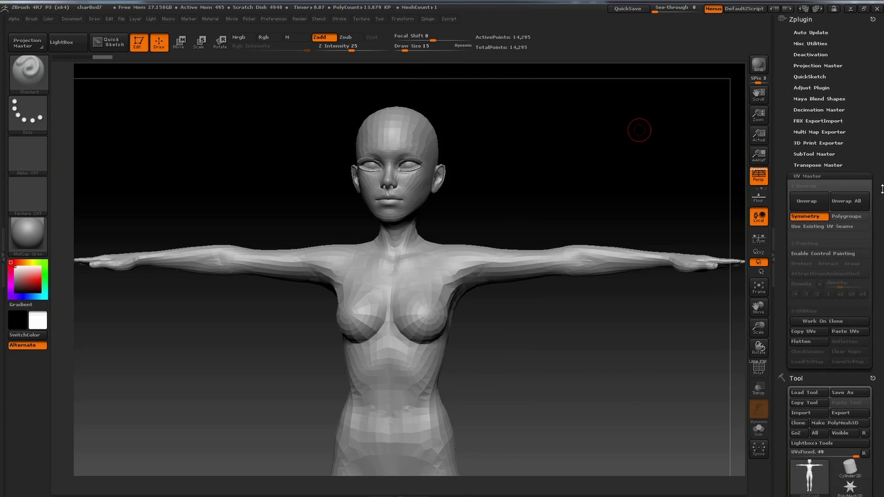
pyautogui.click(809, 176)
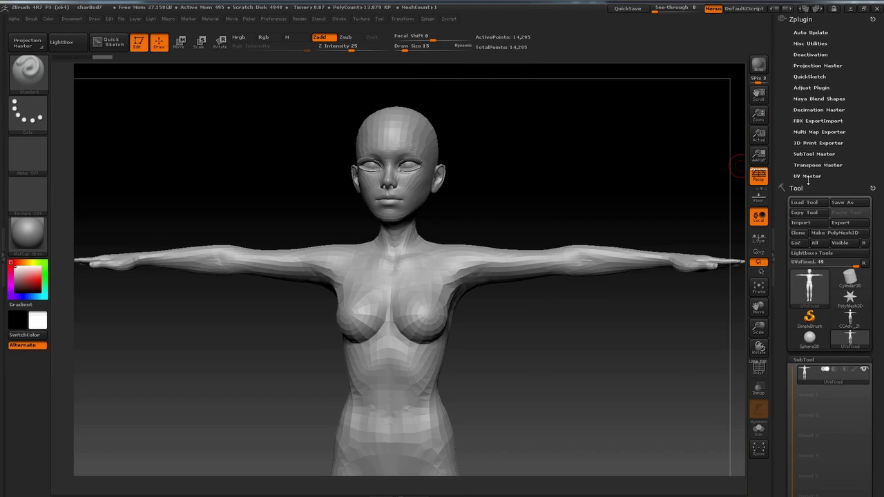
pyautogui.click(810, 176)
pyautogui.moveTo(874, 302); pyautogui.dragTo(874, 248)
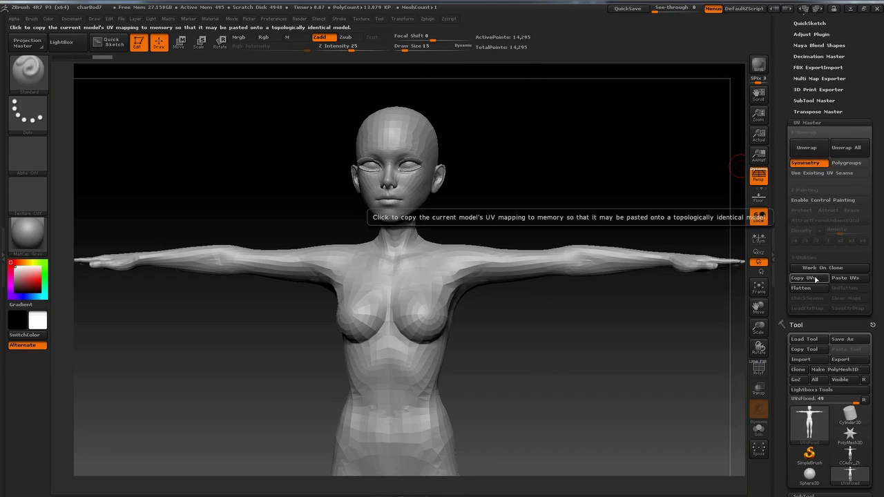
pyautogui.click(815, 279)
# - Make the sculpted CCAdv_Z1 model the active tool and paste the copied UVs onto it with UV Master
pyautogui.scroll(-8, 808, 256)
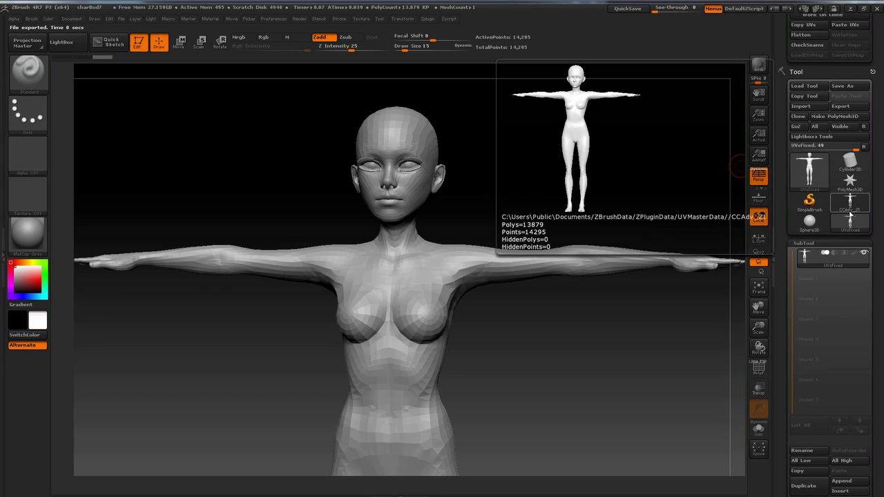
pyautogui.click(851, 206)
pyautogui.scroll(5, 881, 289)
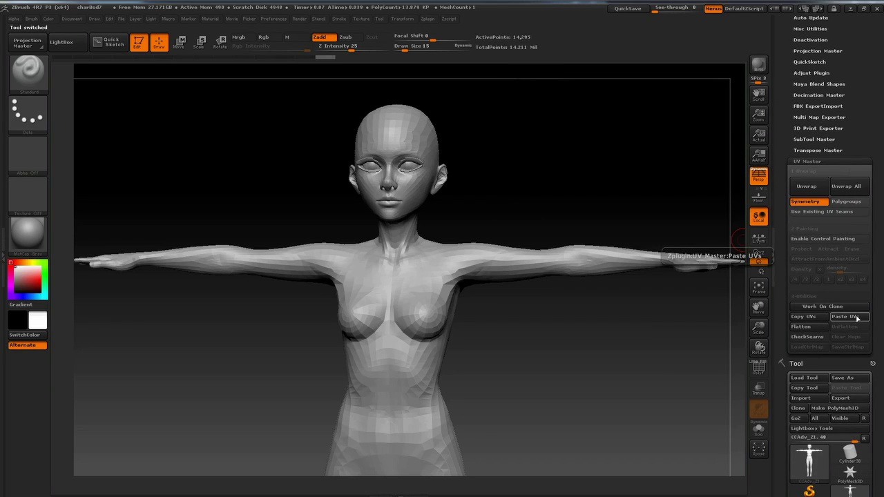
pyautogui.click(856, 318)
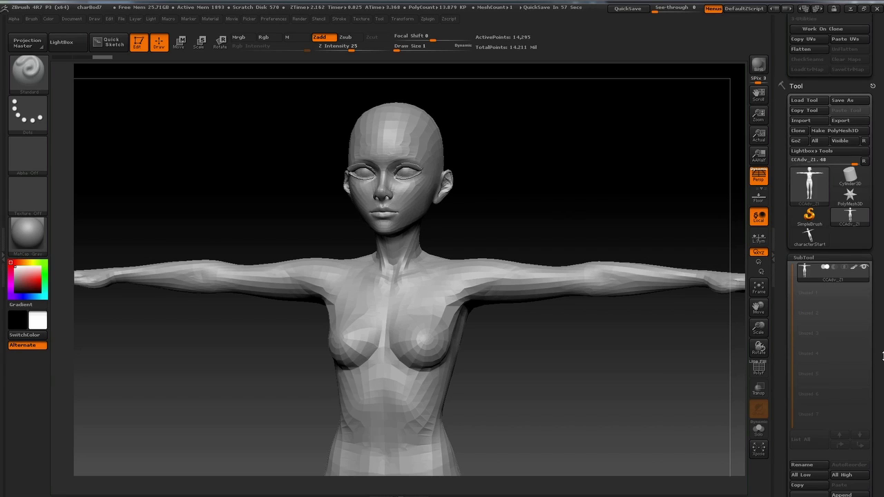
# - Export the CCAdv_Z1 model in OBJ format as editedCharacter into the FromZbrush folder
pyautogui.click(850, 123)
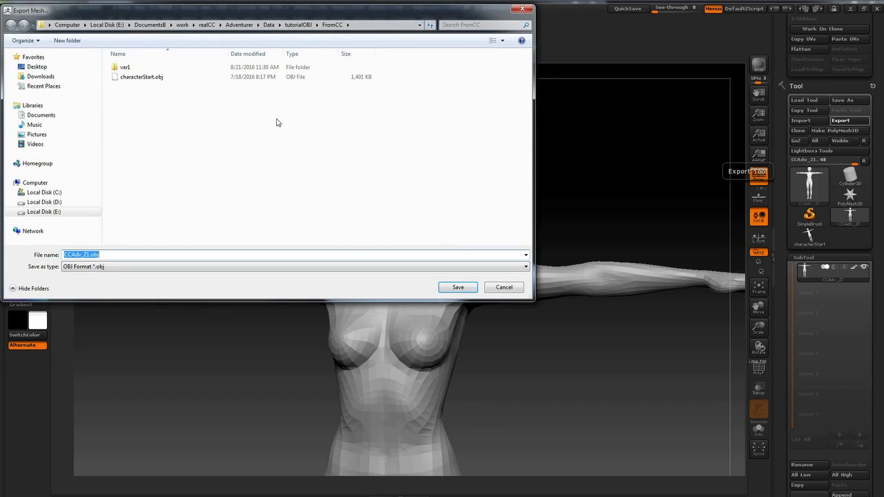
pyautogui.click(297, 25)
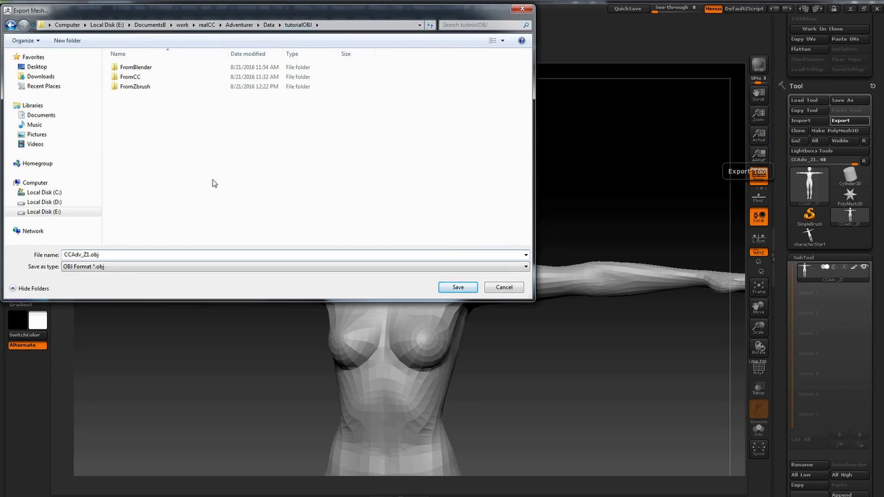
pyautogui.doubleClick(138, 87)
pyautogui.doubleClick(116, 254)
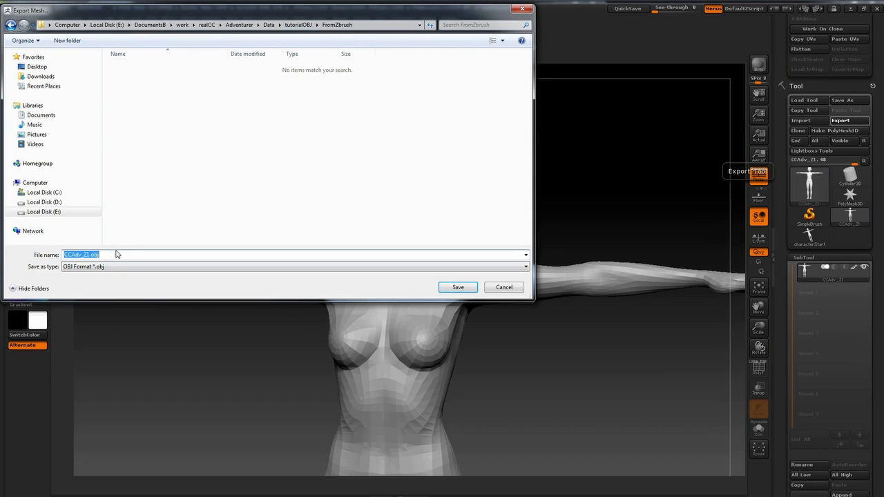
pyautogui.write('editedCharacter')
pyautogui.press('Return')
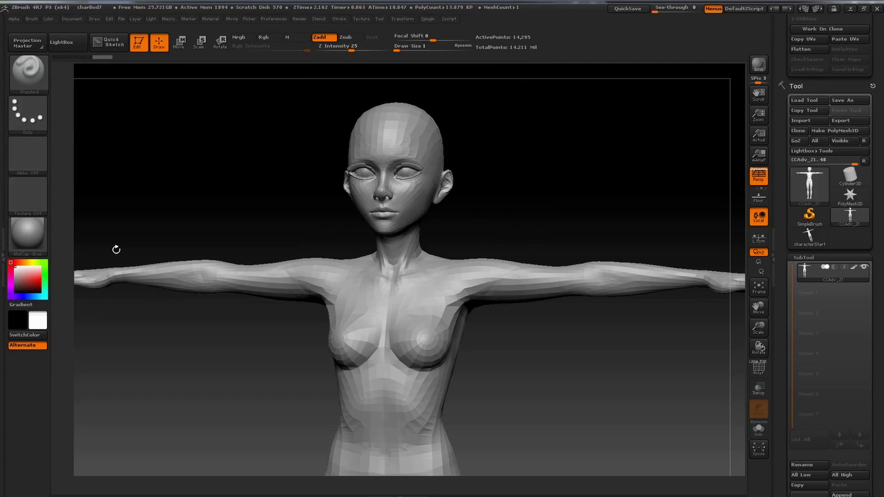
# - Dock the Zplugin palette beside the canvas again and expand its Multi Map Exporter settings
pyautogui.moveTo(883, 364); pyautogui.dragTo(882, 312)
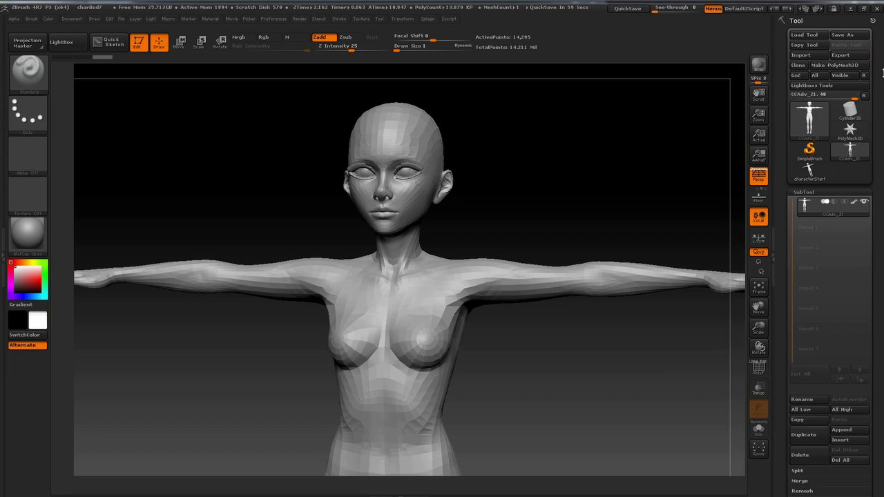
pyautogui.moveTo(883, 72); pyautogui.dragTo(883, 312)
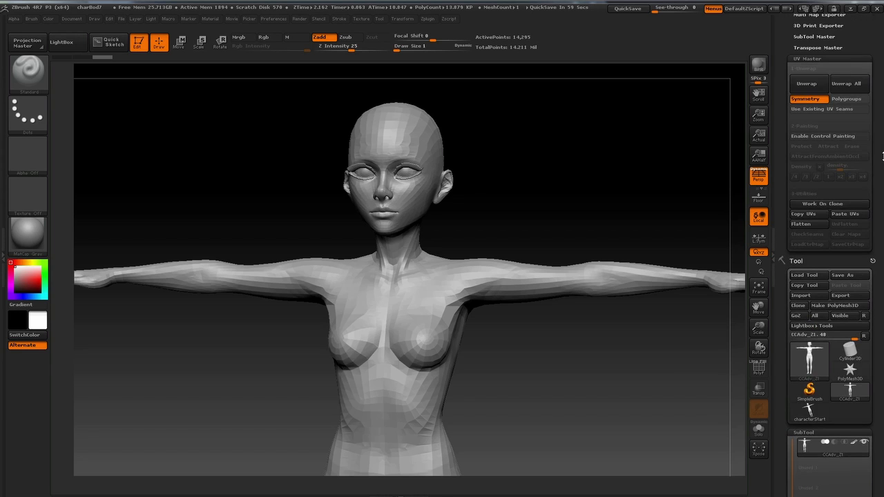
pyautogui.click(432, 22)
pyautogui.click(430, 21)
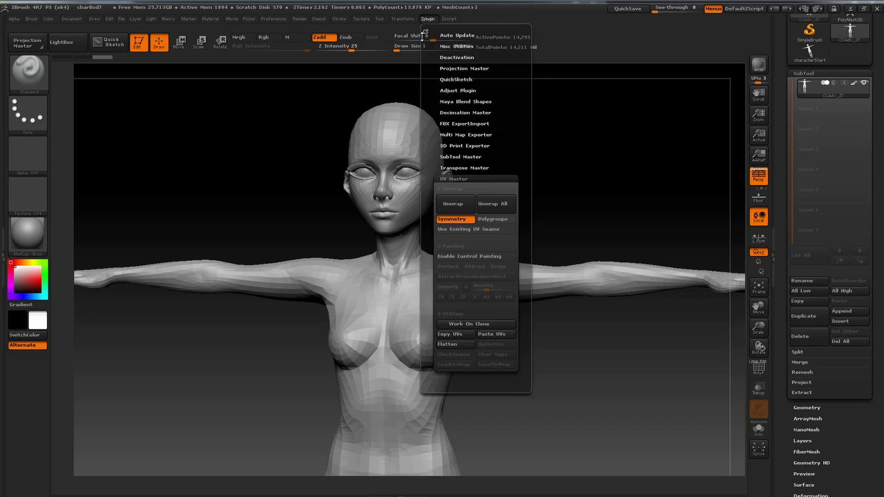
pyautogui.click(424, 31)
pyautogui.moveTo(882, 62); pyautogui.dragTo(882, 180)
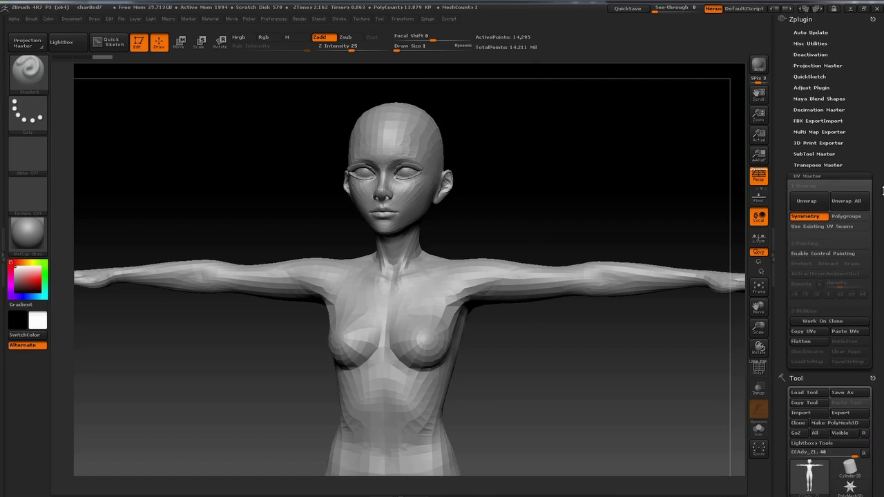
pyautogui.click(830, 132)
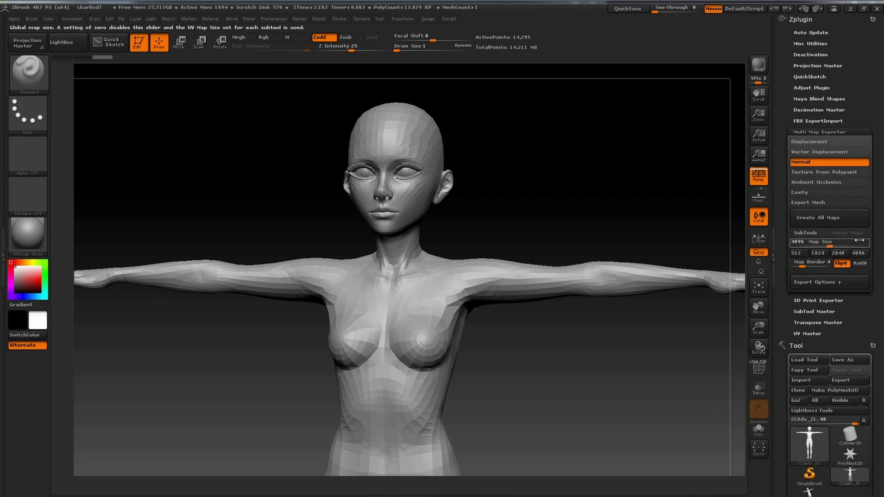
# - Expand the normal map export options in Multi Map Exporter and turn on SNormals
pyautogui.moveTo(881, 195); pyautogui.dragTo(882, 186)
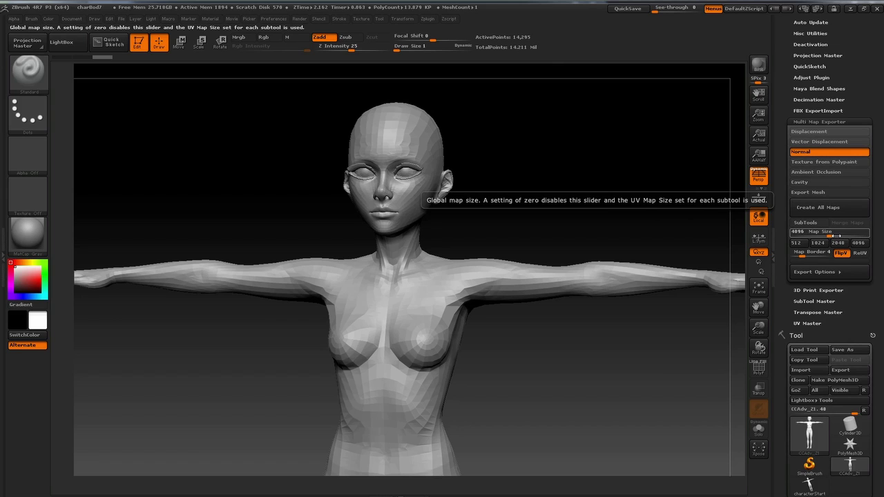
pyautogui.click(848, 274)
pyautogui.scroll(-1, 871, 313)
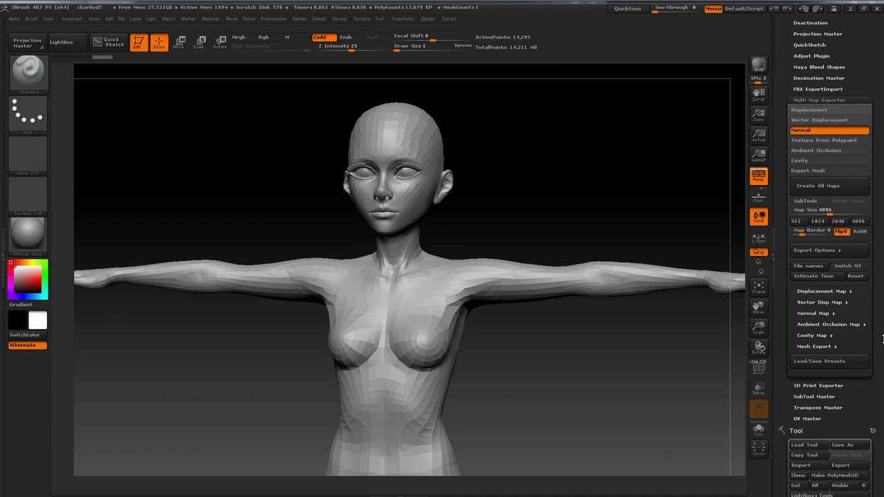
pyautogui.scroll(-1, 882, 335)
pyautogui.click(829, 305)
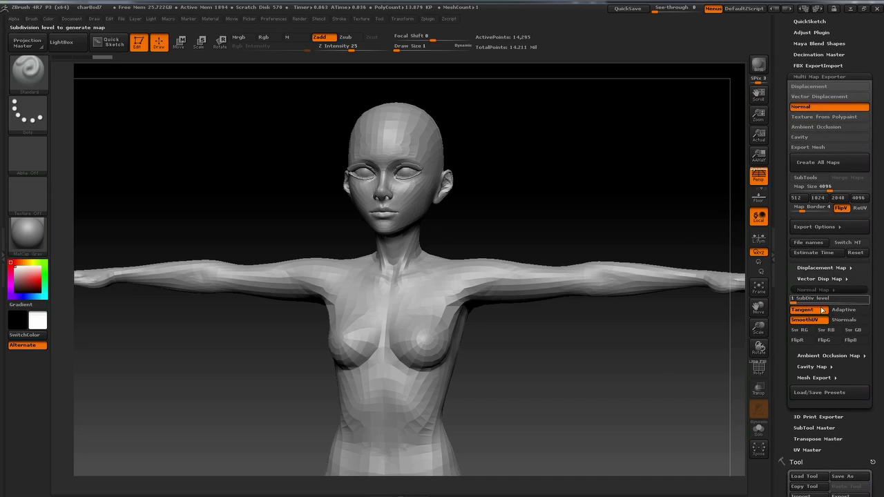
pyautogui.click(844, 320)
pyautogui.scroll(-1, 844, 318)
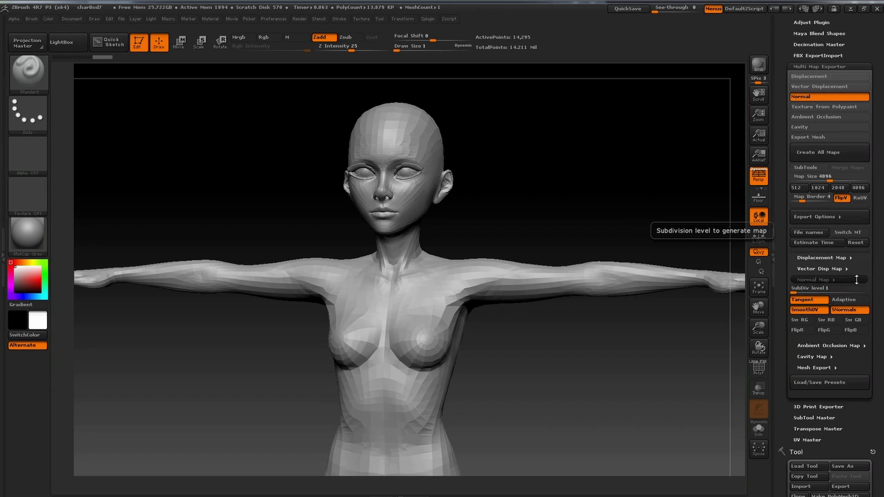
# - Create all maps with Multi Map Exporter, saving them as CCAdv_Z1.tif in a new folder named normalMaps inside FromZbrush
pyautogui.scroll(4, 828, 297)
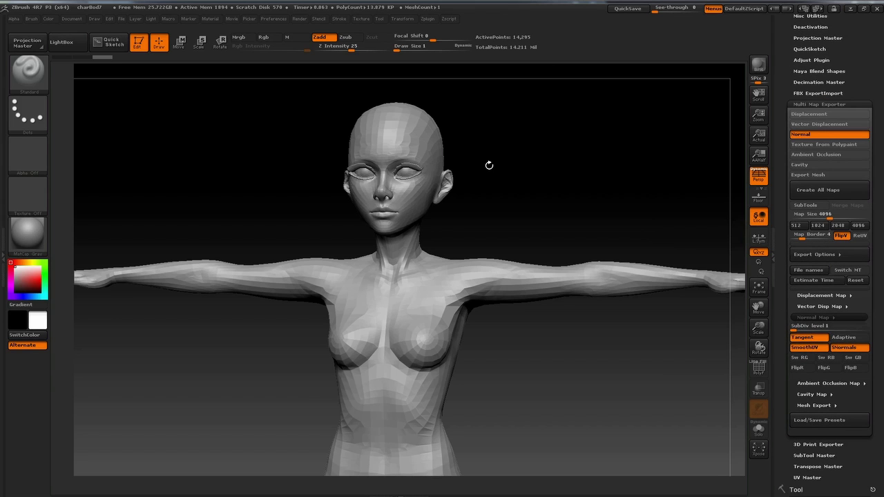
pyautogui.click(819, 190)
pyautogui.rightClick(294, 140)
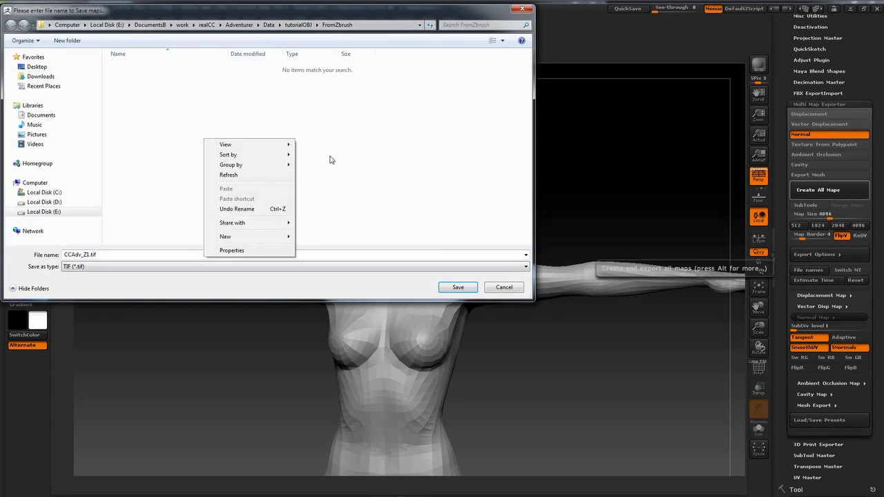
pyautogui.moveTo(228, 243)
pyautogui.click(123, 237)
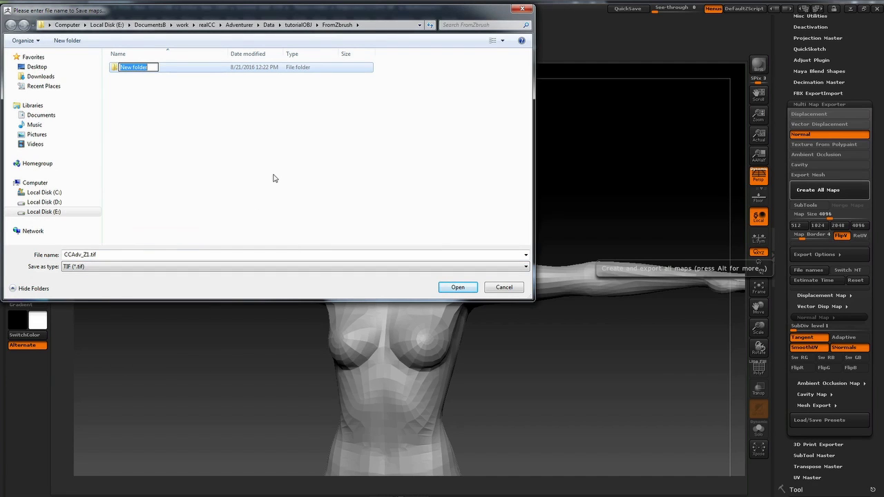
pyautogui.write('normalMaps')
pyautogui.press('Return')
pyautogui.press('Return')
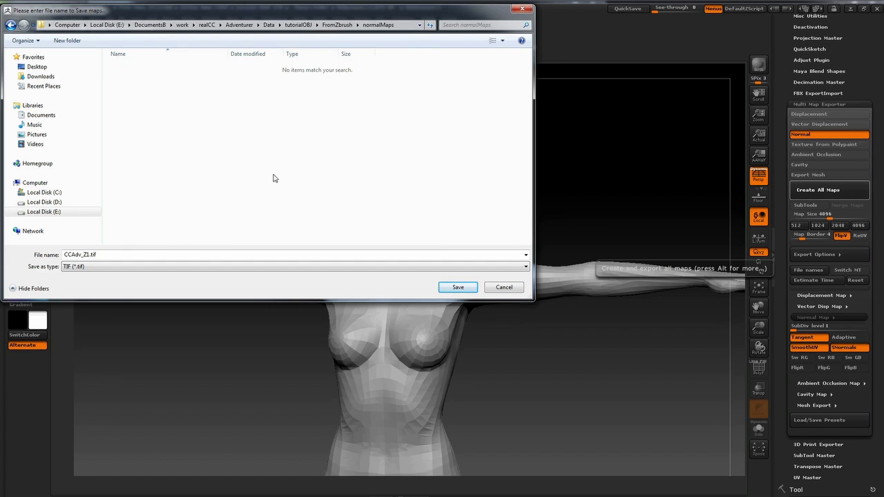
pyautogui.click(469, 290)
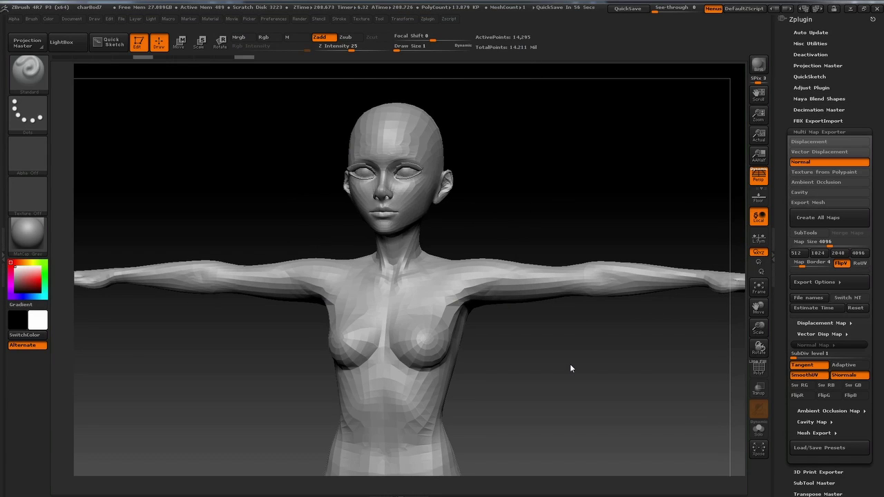
# - Open the exported body map CCAdv_Z1-NM_u1_v1.tif from the normalMaps folder and examine its detail
pyautogui.hotkey('alt', 'Tab')
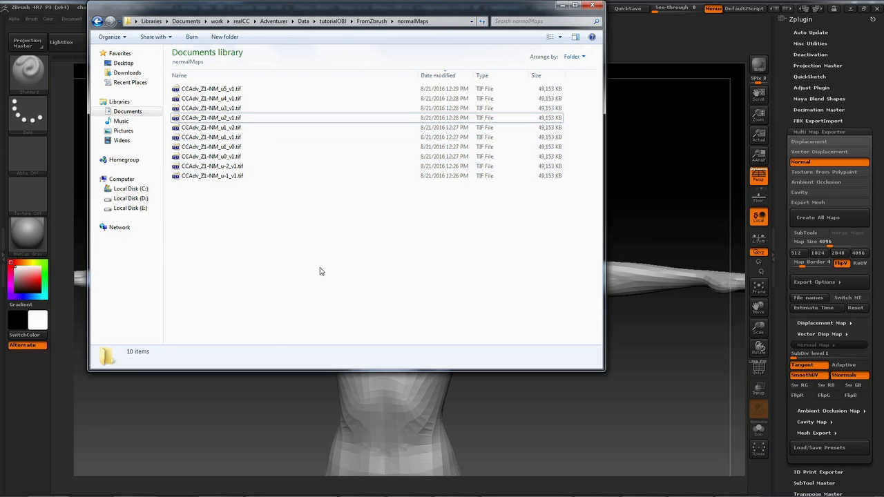
pyautogui.click(234, 137)
pyautogui.press('Return')
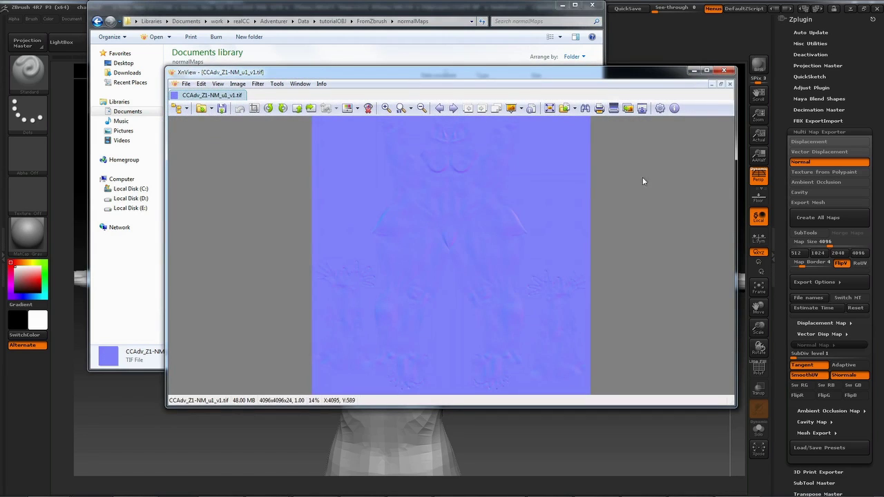
pyautogui.scroll(1, 504, 222)
pyautogui.moveTo(497, 241); pyautogui.dragTo(517, 134)
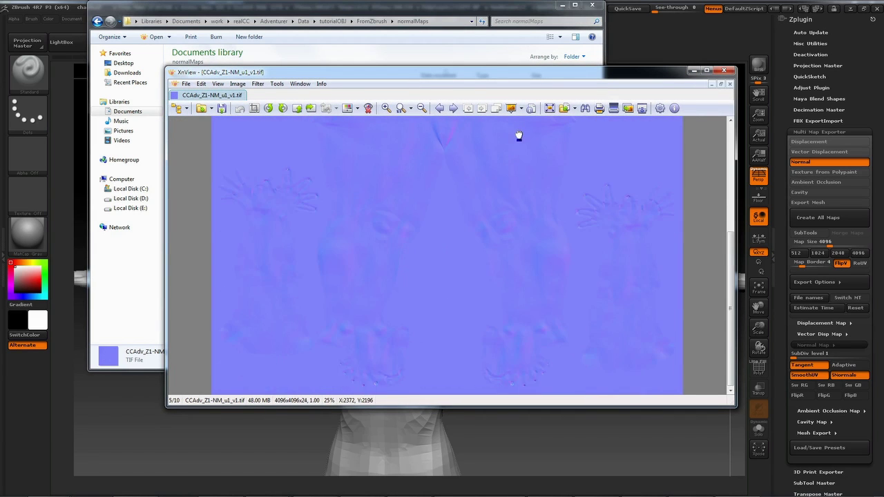
pyautogui.click(723, 71)
# - Open the exported head map CCAdv_Z1-NM_u2_v1.tif and examine its facial and ear detail
pyautogui.click(233, 119)
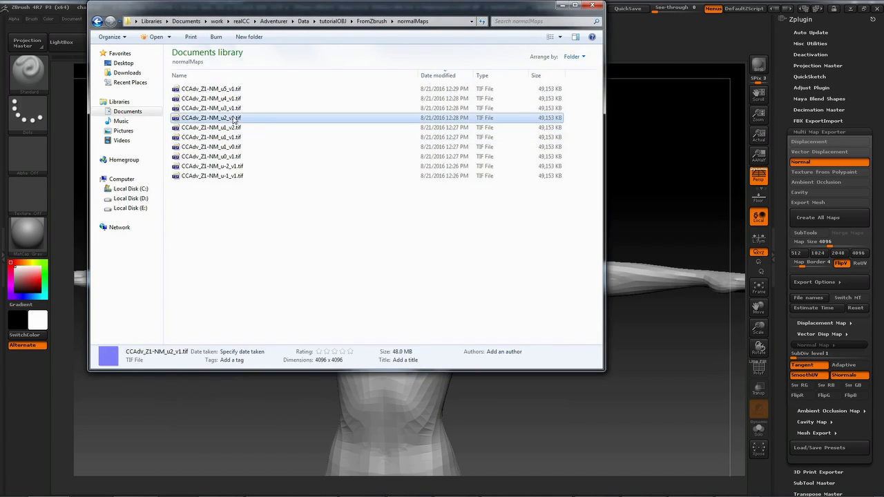
pyautogui.doubleClick(232, 120)
pyautogui.scroll(2, 507, 286)
pyautogui.scroll(-1, 507, 286)
pyautogui.scroll(-1, 506, 286)
pyautogui.scroll(1, 506, 285)
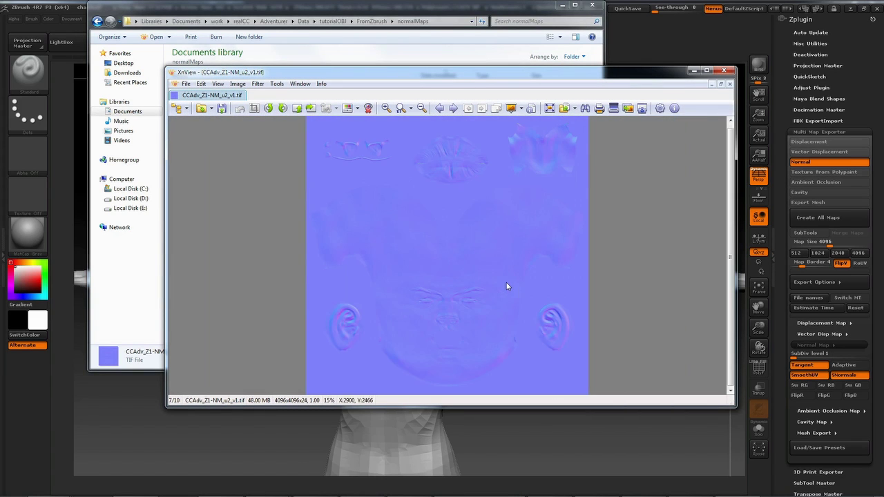
pyautogui.click(724, 72)
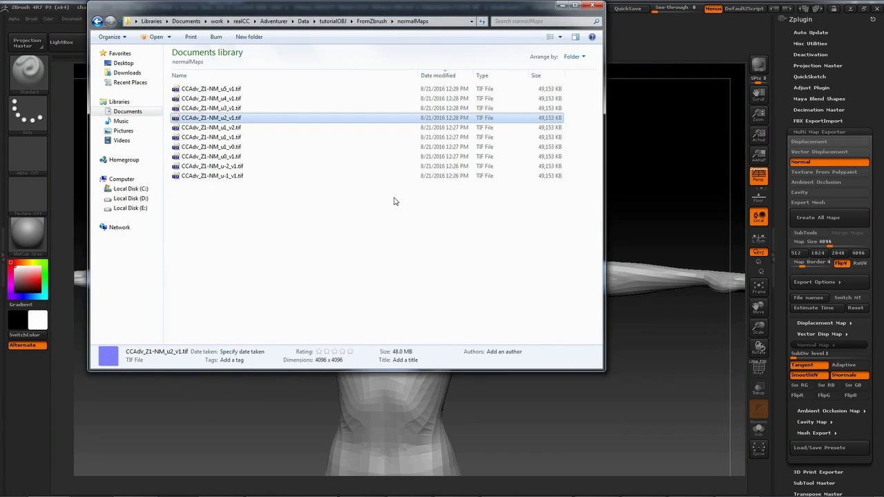
pyautogui.click(394, 201)
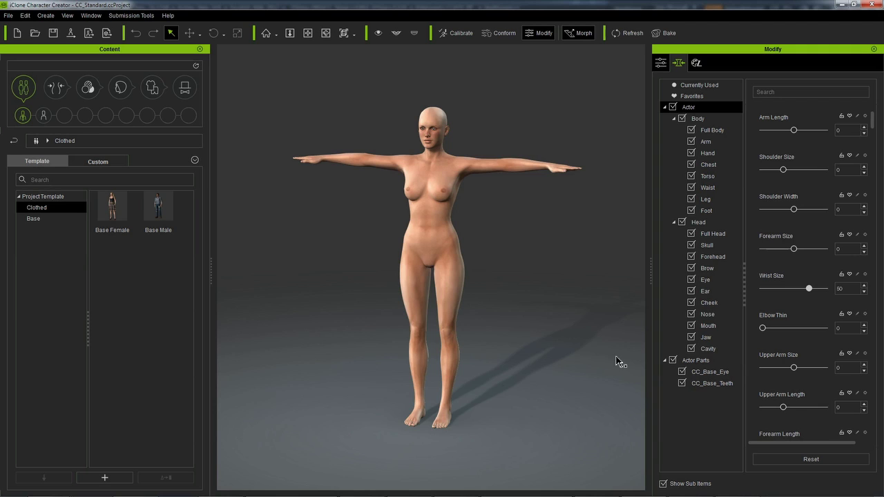
# - In iClone Character Creator, start a new morph slider and load editedCharacter.OBJ from FromZbrush as its target morph
pyautogui.click(40, 19)
pyautogui.click(62, 28)
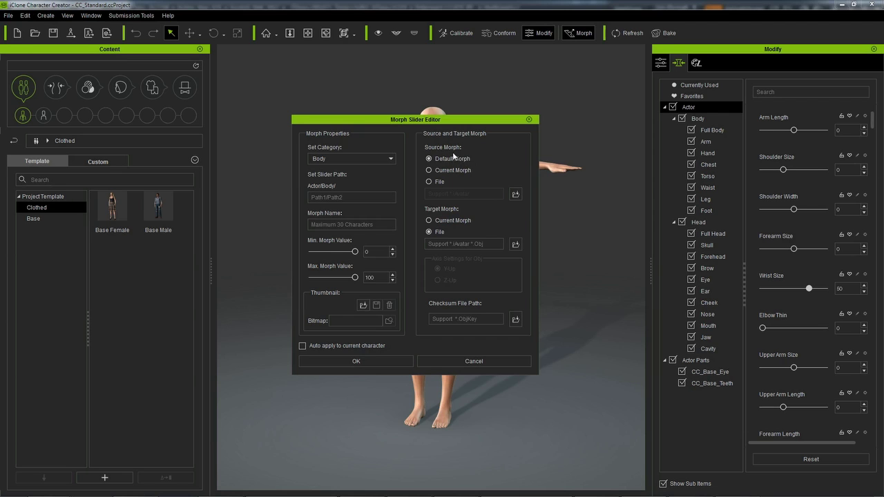
pyautogui.click(515, 244)
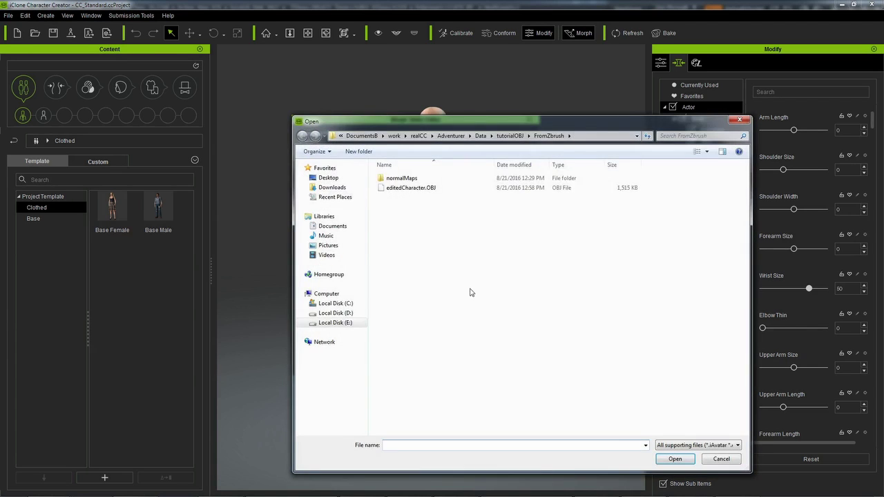
pyautogui.click(512, 135)
pyautogui.doubleClick(395, 199)
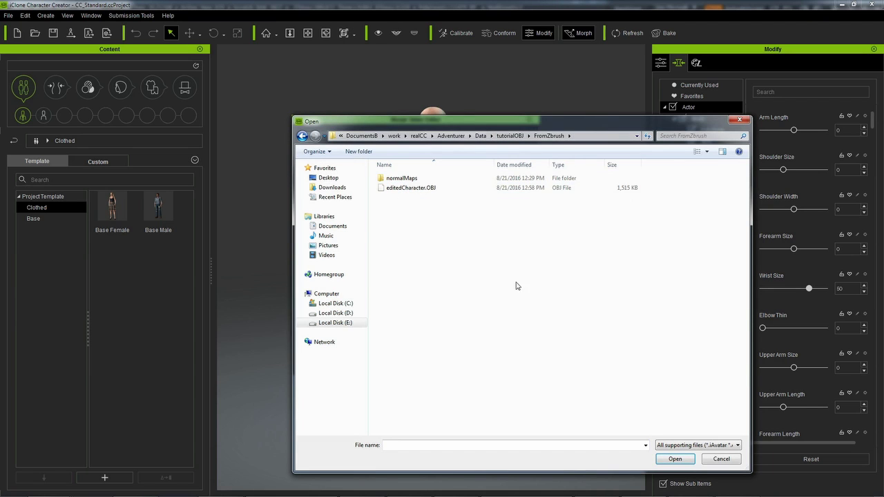
pyautogui.doubleClick(415, 189)
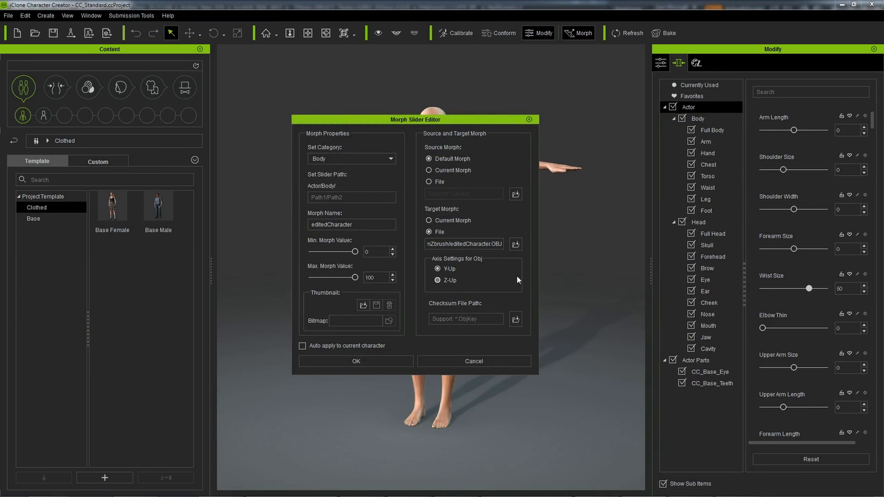
# - Load characterStart.ObjKey from FromCC as the checksum file and create the editedCharacter morph slider in the Body category
pyautogui.click(515, 320)
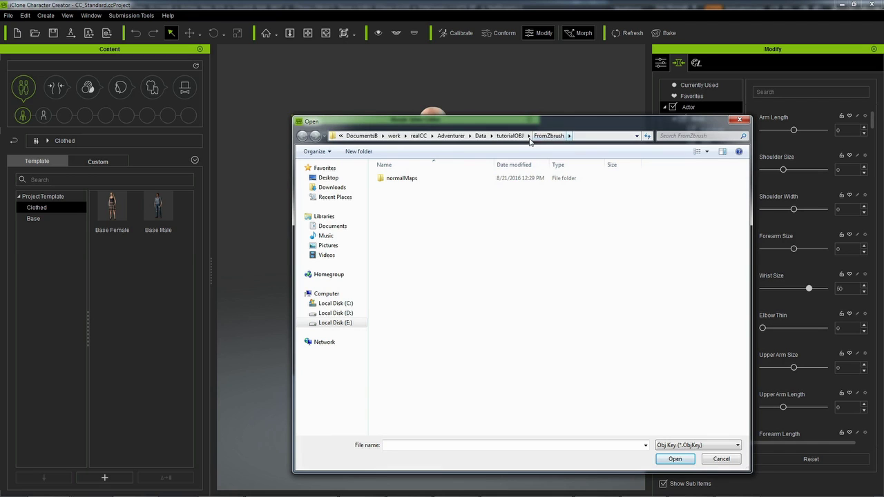
pyautogui.click(509, 135)
pyautogui.click(417, 188)
pyautogui.doubleClick(417, 188)
pyautogui.doubleClick(422, 188)
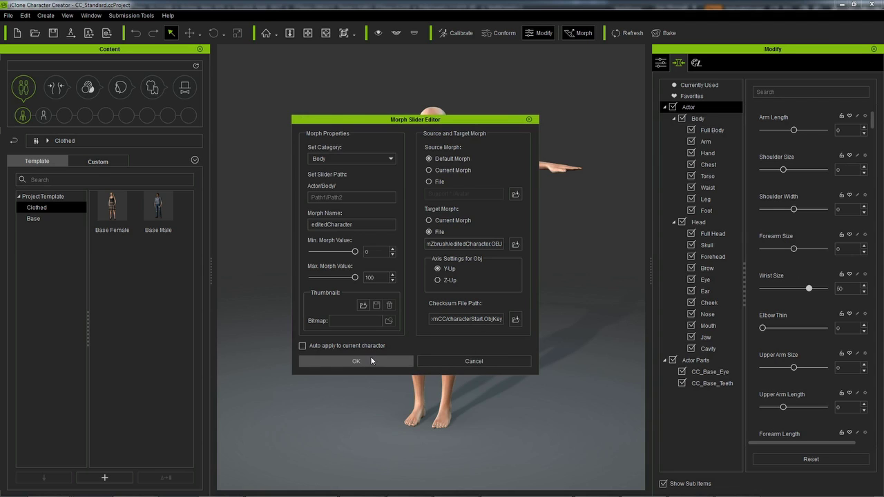
pyautogui.doubleClick(375, 225)
pyautogui.click(376, 226)
pyautogui.click(363, 361)
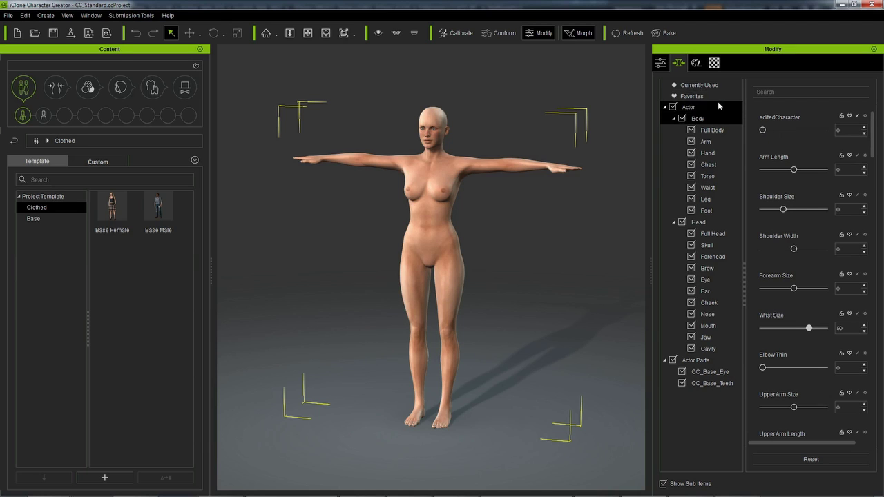
# - Reset the actor's morphs and set the editedCharacter slider to 100
pyautogui.click(822, 459)
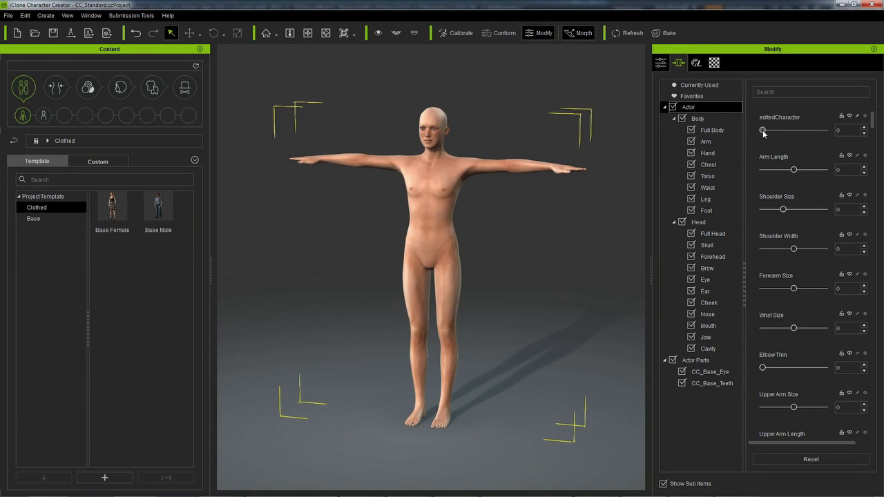
pyautogui.moveTo(763, 131); pyautogui.dragTo(835, 131)
pyautogui.click(599, 245)
# - Examine the morphed character's face and body from several angles
pyautogui.moveTo(546, 210); pyautogui.dragTo(457, 173, button='right')
pyautogui.moveTo(552, 271); pyautogui.dragTo(546, 213, button='right')
pyautogui.moveTo(546, 213); pyautogui.dragTo(539, 287, button='middle')
pyautogui.moveTo(540, 287); pyautogui.dragTo(425, 267, button='right')
pyautogui.moveTo(521, 231); pyautogui.dragTo(519, 156, button='right')
pyautogui.moveTo(519, 166); pyautogui.dragTo(516, 212, button='middle')
pyautogui.moveTo(474, 207); pyautogui.dragTo(598, 292, button='right')
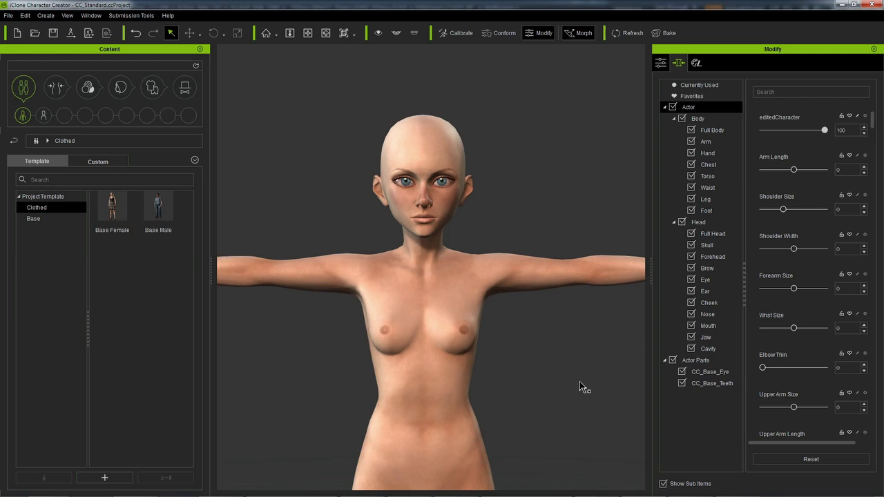
# - Export the full body as a Y-Up OBJ named forTexturing into the FromCC folder
pyautogui.click(8, 16)
pyautogui.moveTo(101, 114)
pyautogui.click(138, 117)
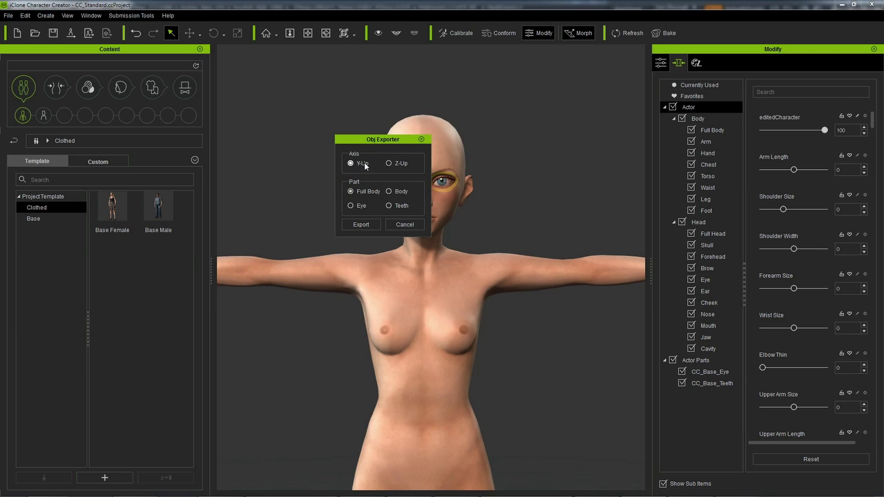
pyautogui.click(361, 224)
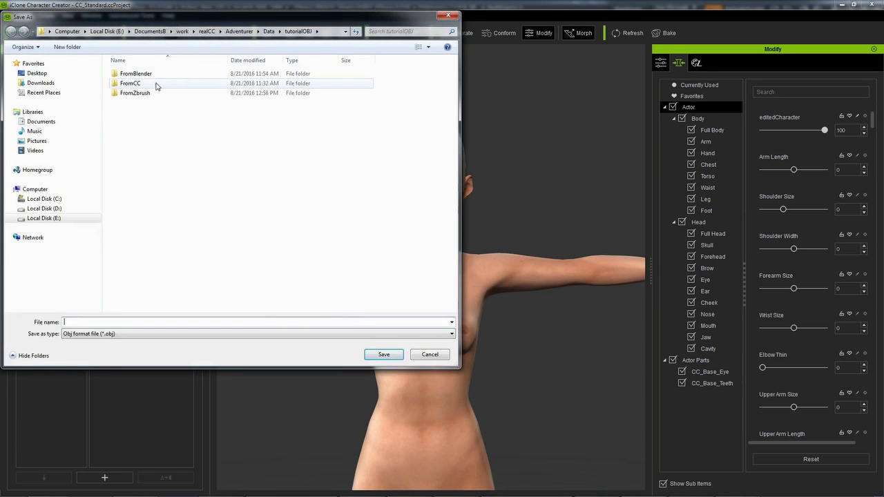
pyautogui.click(134, 84)
pyautogui.doubleClick(135, 85)
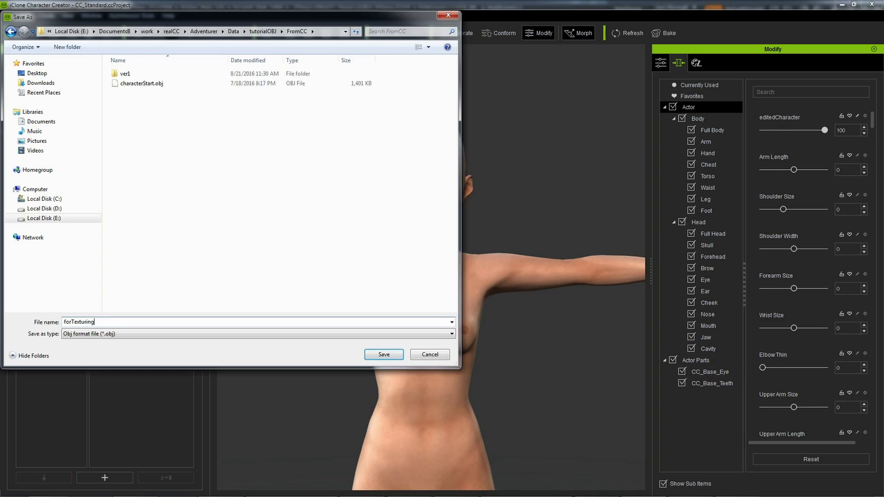
pyautogui.press('Return')
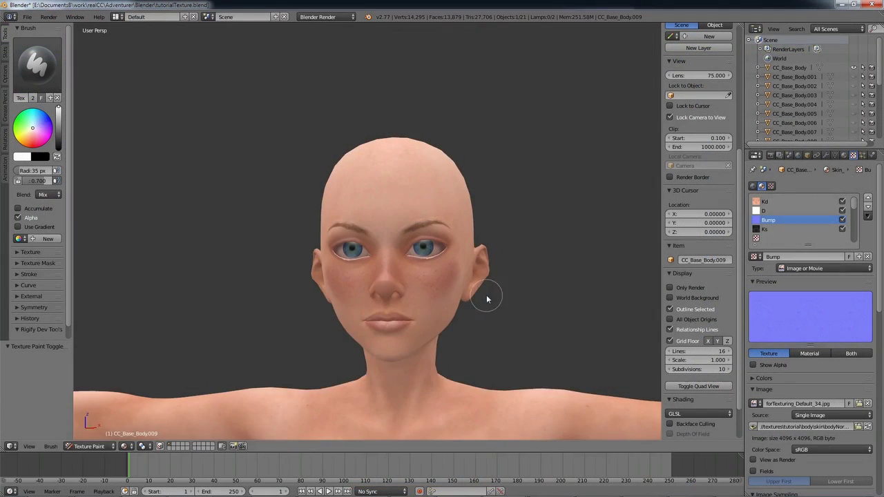
# - Switch to Blender and try white brush strokes down the side of the character's neck
pyautogui.moveTo(479, 297); pyautogui.dragTo(428, 276, button='middle')
pyautogui.moveTo(428, 275); pyautogui.dragTo(391, 395)
pyautogui.moveTo(526, 250)
pyautogui.mouseDown(button='middle')
pyautogui.moveTo(517, 221)
pyautogui.moveTo(476, 222)
pyautogui.mouseUp(button='middle')
pyautogui.hotkey('ctrl', 'z')
pyautogui.moveTo(442, 259); pyautogui.dragTo(395, 351)
pyautogui.moveTo(525, 250); pyautogui.dragTo(575, 263, button='middle')
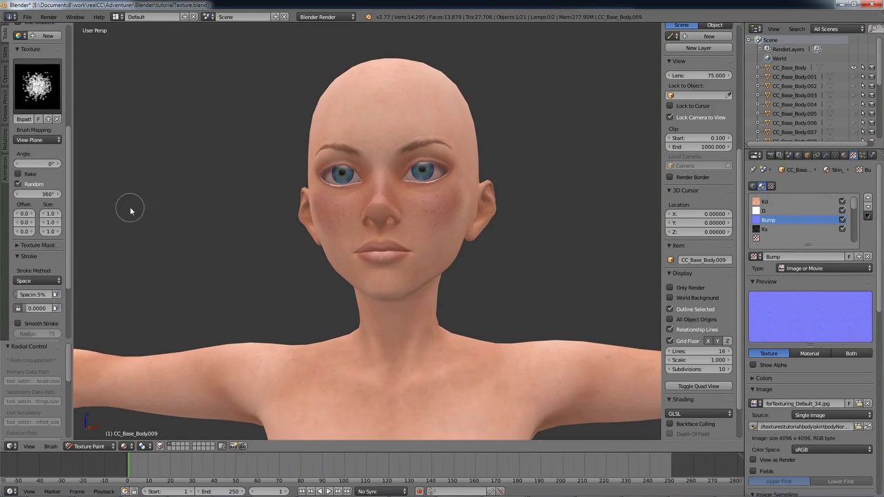
pyautogui.moveTo(129, 207); pyautogui.dragTo(438, 253, button='middle')
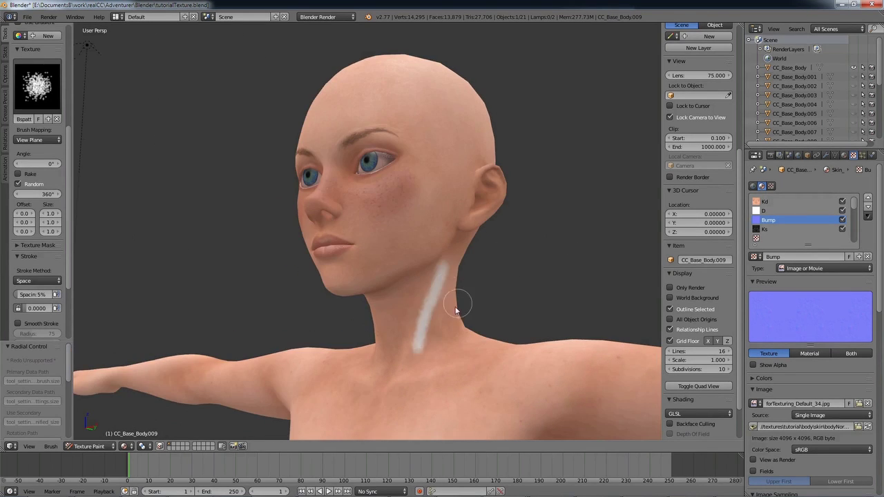
pyautogui.moveTo(476, 298); pyautogui.dragTo(419, 350, button='middle')
# - Blend sampled skin tones over the neck and upper chest, resizing the brush and lowering its strength to 0.254
pyautogui.press('s')
pyautogui.moveTo(429, 416); pyautogui.dragTo(447, 253, button='middle')
pyautogui.moveTo(414, 324); pyautogui.dragTo(324, 249, button='middle')
pyautogui.moveTo(362, 329); pyautogui.dragTo(358, 312, button='middle')
pyautogui.press('f')
pyautogui.click(383, 366)
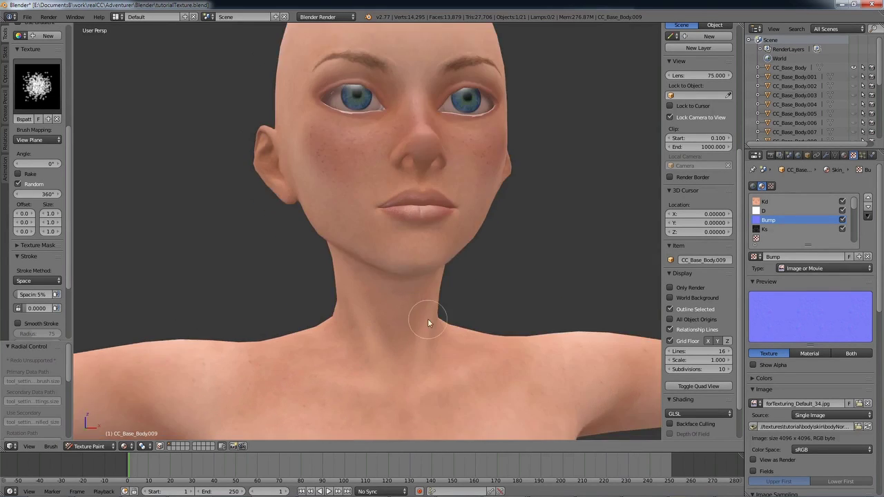
pyautogui.press('s')
pyautogui.moveTo(416, 307); pyautogui.dragTo(404, 259, button='middle')
pyautogui.moveTo(390, 308)
pyautogui.mouseDown(button='middle')
pyautogui.moveTo(347, 277)
pyautogui.moveTo(364, 200)
pyautogui.moveTo(376, 215)
pyautogui.moveTo(373, 196)
pyautogui.moveTo(430, 239)
pyautogui.moveTo(403, 320)
pyautogui.mouseUp(button='middle')
pyautogui.scroll(5, 19, 161)
pyautogui.moveTo(31, 162); pyautogui.dragTo(26, 163)
pyautogui.moveTo(401, 386); pyautogui.dragTo(448, 365)
pyautogui.moveTo(455, 314); pyautogui.dragTo(473, 332, button='middle')
# - Continue blending sampled skin tones across the neck and face with varying brush sizes
pyautogui.press('f')
pyautogui.click(481, 331)
pyautogui.press('f')
pyautogui.click(379, 353)
pyautogui.moveTo(379, 353)
pyautogui.mouseDown(button='middle')
pyautogui.moveTo(332, 317)
pyautogui.moveTo(366, 375)
pyautogui.moveTo(457, 296)
pyautogui.moveTo(413, 324)
pyautogui.mouseUp(button='middle')
pyautogui.press('s')
pyautogui.press('f')
pyautogui.click(379, 327)
pyautogui.moveTo(331, 360); pyautogui.dragTo(390, 328, button='middle')
pyautogui.press('s')
pyautogui.moveTo(314, 309); pyautogui.dragTo(325, 304)
pyautogui.moveTo(325, 304)
pyautogui.mouseDown(button='middle')
pyautogui.moveTo(363, 305)
pyautogui.moveTo(363, 193)
pyautogui.moveTo(409, 170)
pyautogui.moveTo(418, 182)
pyautogui.moveTo(412, 160)
pyautogui.moveTo(464, 154)
pyautogui.moveTo(415, 150)
pyautogui.moveTo(397, 187)
pyautogui.moveTo(390, 181)
pyautogui.moveTo(433, 181)
pyautogui.moveTo(355, 178)
pyautogui.moveTo(351, 268)
pyautogui.moveTo(297, 279)
pyautogui.mouseUp(button='middle')
# - Fade the original eyebrows by painting over them with sampled skin tones
pyautogui.press('s')
pyautogui.press('f')
pyautogui.click(418, 184)
pyautogui.press('s')
pyautogui.press('s')
pyautogui.press('f')
pyautogui.click(399, 277)
pyautogui.moveTo(340, 278)
pyautogui.mouseDown()
pyautogui.moveTo(379, 274)
pyautogui.moveTo(343, 306)
pyautogui.mouseUp()
pyautogui.moveTo(400, 290); pyautogui.dragTo(364, 267, button='middle')
pyautogui.press('f')
pyautogui.click(352, 290)
pyautogui.moveTo(290, 260)
pyautogui.mouseDown(button='middle')
pyautogui.moveTo(323, 253)
pyautogui.moveTo(334, 265)
pyautogui.mouseUp(button='middle')
# - Change the brush texture to the coarse spatter pattern and paint a sampled reddish skin tone around the cheeks
pyautogui.click(37, 263)
pyautogui.click(35, 361)
pyautogui.moveTo(400, 253)
pyautogui.mouseDown(button='middle')
pyautogui.moveTo(409, 267)
pyautogui.moveTo(421, 257)
pyautogui.moveTo(464, 265)
pyautogui.mouseUp(button='middle')
pyautogui.press('s')
pyautogui.moveTo(414, 256); pyautogui.dragTo(471, 256)
pyautogui.moveTo(307, 231); pyautogui.dragTo(375, 219, button='middle')
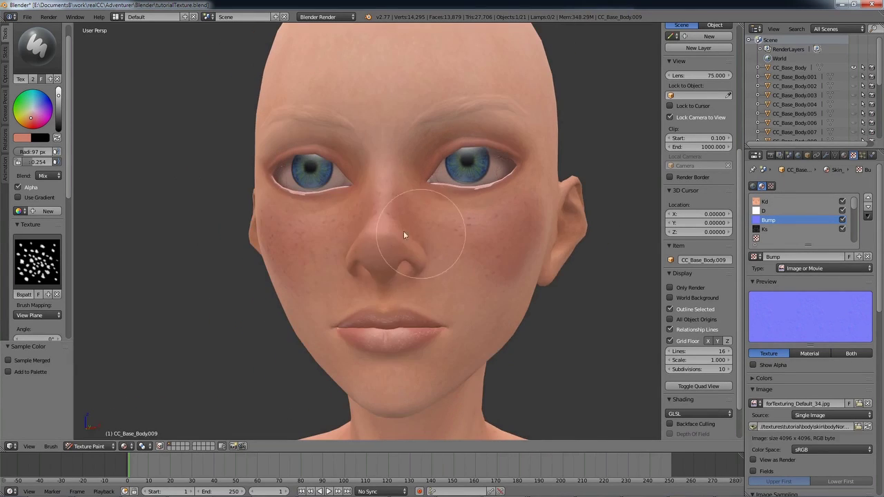
# - Raise the brush strength and blend away the freckles on the cheeks and nose with sampled skin tones
pyautogui.moveTo(415, 254); pyautogui.dragTo(432, 270, button='middle')
pyautogui.press('f')
pyautogui.click(422, 268)
pyautogui.moveTo(32, 162); pyautogui.dragTo(47, 163)
pyautogui.moveTo(411, 271)
pyautogui.mouseDown(button='middle')
pyautogui.moveTo(430, 297)
pyautogui.moveTo(453, 268)
pyautogui.mouseUp(button='middle')
pyautogui.press('s')
pyautogui.press('s')
pyautogui.press('f')
pyautogui.moveTo(362, 293)
pyautogui.mouseDown(button='middle')
pyautogui.moveTo(381, 288)
pyautogui.moveTo(378, 257)
pyautogui.mouseUp(button='middle')
pyautogui.click(404, 289)
pyautogui.press('f')
pyautogui.click(352, 259)
pyautogui.press('s')
pyautogui.moveTo(393, 290)
pyautogui.mouseDown(button='middle')
pyautogui.moveTo(371, 304)
pyautogui.moveTo(405, 253)
pyautogui.moveTo(417, 167)
pyautogui.moveTo(355, 177)
pyautogui.mouseUp(button='middle')
# - Paint new eyebrows in dark reddish brown with a small brush at 0.146 strength
pyautogui.press('f')
pyautogui.click(367, 172)
pyautogui.press('s')
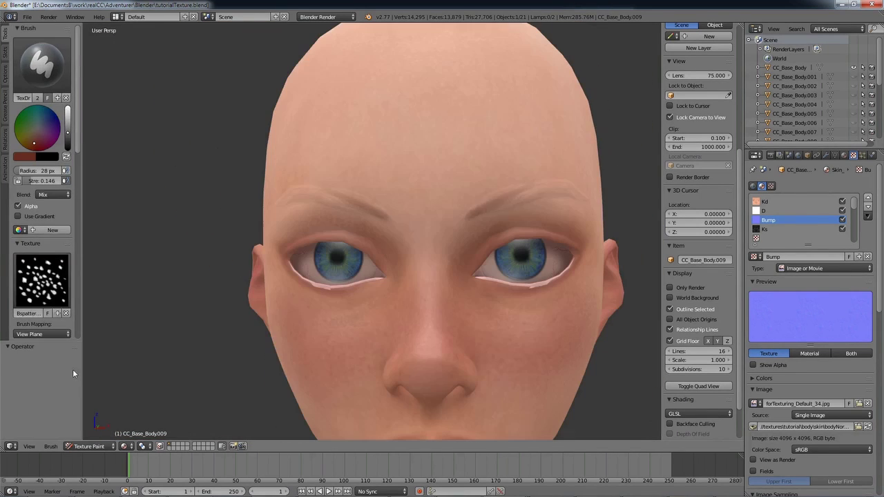
pyautogui.moveTo(515, 199)
pyautogui.mouseDown()
pyautogui.moveTo(479, 211)
pyautogui.moveTo(493, 207)
pyautogui.mouseUp()
pyautogui.moveTo(493, 207)
pyautogui.mouseDown(button='middle')
pyautogui.moveTo(438, 219)
pyautogui.moveTo(491, 208)
pyautogui.mouseUp(button='middle')
pyautogui.moveTo(476, 209); pyautogui.dragTo(492, 201)
pyautogui.moveTo(492, 204); pyautogui.dragTo(449, 200, button='middle')
pyautogui.moveTo(450, 200)
pyautogui.mouseDown()
pyautogui.moveTo(458, 197)
pyautogui.moveTo(394, 222)
pyautogui.mouseUp()
pyautogui.moveTo(464, 196); pyautogui.dragTo(505, 198)
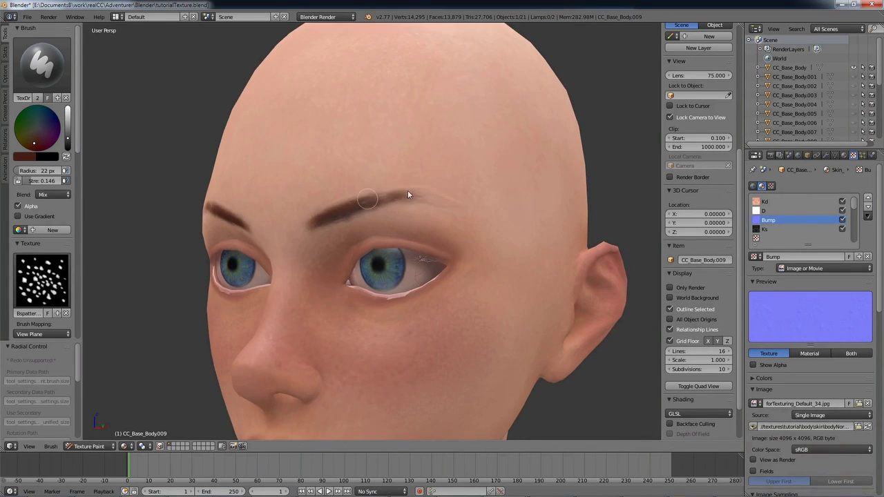
# - Extend the dark eyebrows toward their outer ends and refine their shape
pyautogui.moveTo(408, 195); pyautogui.dragTo(416, 194)
pyautogui.moveTo(416, 194); pyautogui.dragTo(404, 196, button='middle')
pyautogui.moveTo(381, 206); pyautogui.dragTo(398, 209)
pyautogui.moveTo(413, 209); pyautogui.dragTo(472, 210, button='middle')
pyautogui.moveTo(464, 209); pyautogui.dragTo(435, 211)
pyautogui.moveTo(485, 206); pyautogui.dragTo(464, 216, button='middle')
pyautogui.moveTo(436, 217); pyautogui.dragTo(448, 219)
pyautogui.moveTo(436, 221); pyautogui.dragTo(468, 226, button='middle')
pyautogui.moveTo(475, 212); pyautogui.dragTo(414, 240)
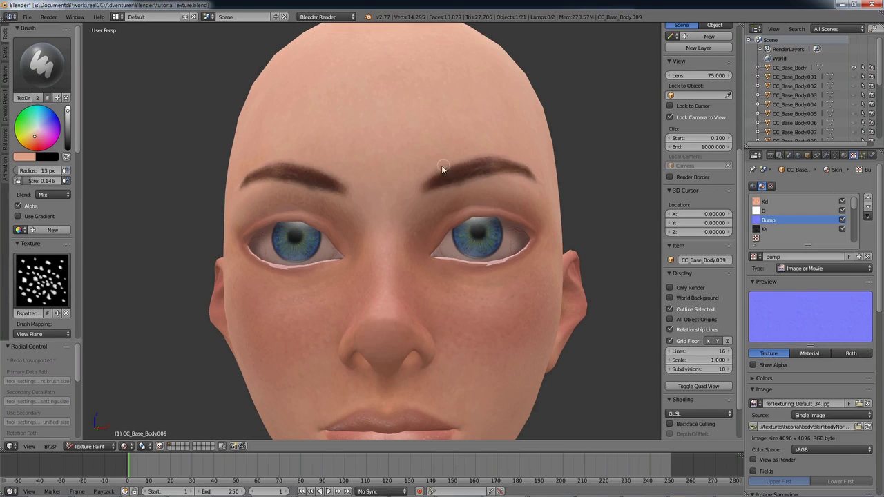
# - Change the brush texture to the dense splatter pattern and clean up the eyebrow edges with a 9 px skin-tone brush
pyautogui.moveTo(419, 183); pyautogui.dragTo(404, 210, button='middle')
pyautogui.moveTo(462, 231); pyautogui.dragTo(491, 230, button='middle')
pyautogui.moveTo(78, 153); pyautogui.dragTo(78, 186)
pyautogui.click(43, 198)
pyautogui.click(219, 254)
pyautogui.moveTo(319, 252); pyautogui.dragTo(305, 255)
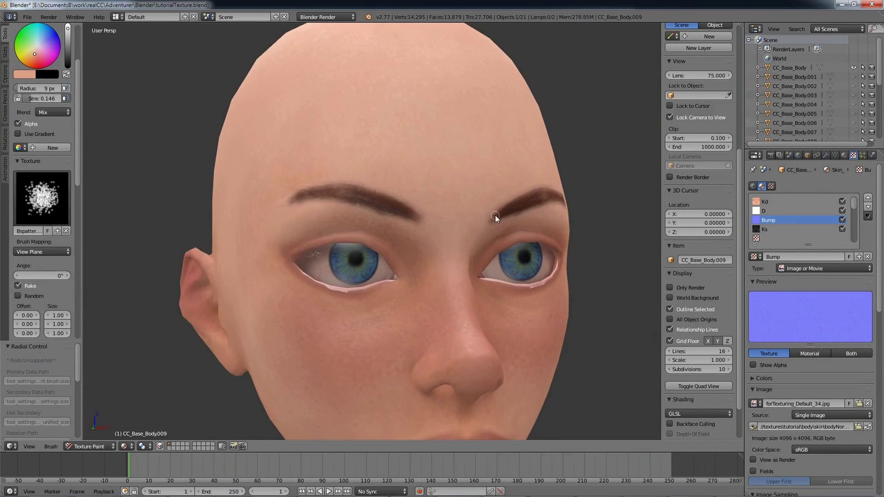
pyautogui.moveTo(494, 213)
pyautogui.mouseDown(button='middle')
pyautogui.moveTo(429, 215)
pyautogui.moveTo(484, 219)
pyautogui.mouseUp(button='middle')
pyautogui.press('s')
pyautogui.moveTo(429, 248); pyautogui.dragTo(459, 226, button='middle')
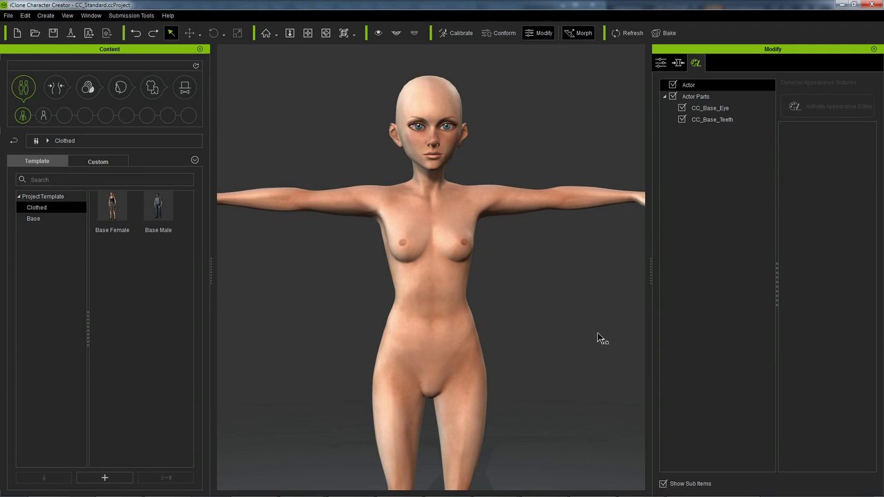
# - Load headDiffuse.jpg as the Diffuse texture of the character's Skin_Head material
pyautogui.click(462, 295)
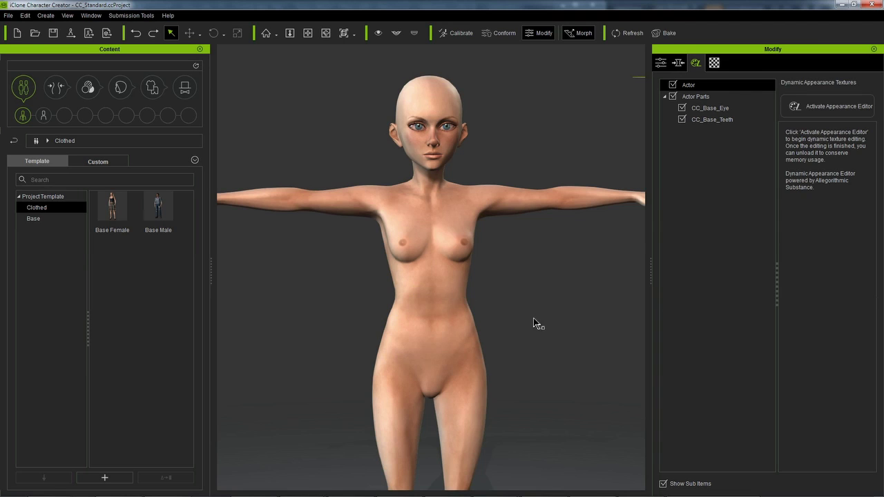
pyautogui.click(714, 63)
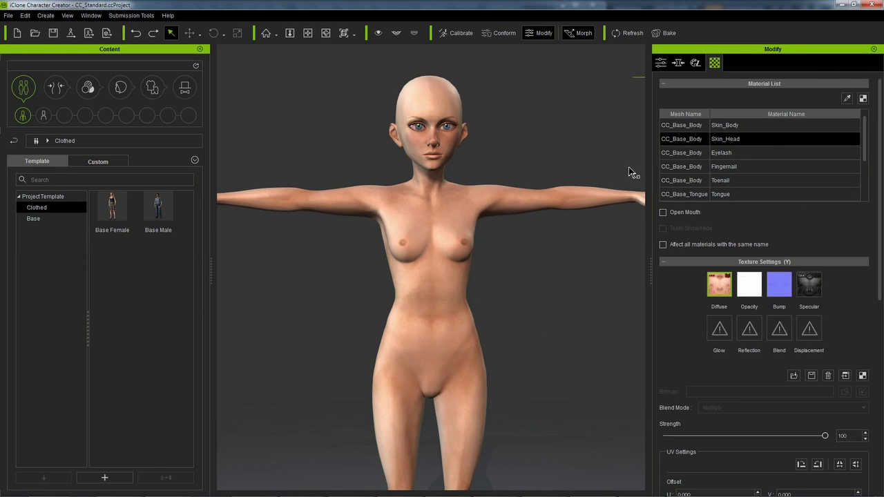
pyautogui.click(745, 127)
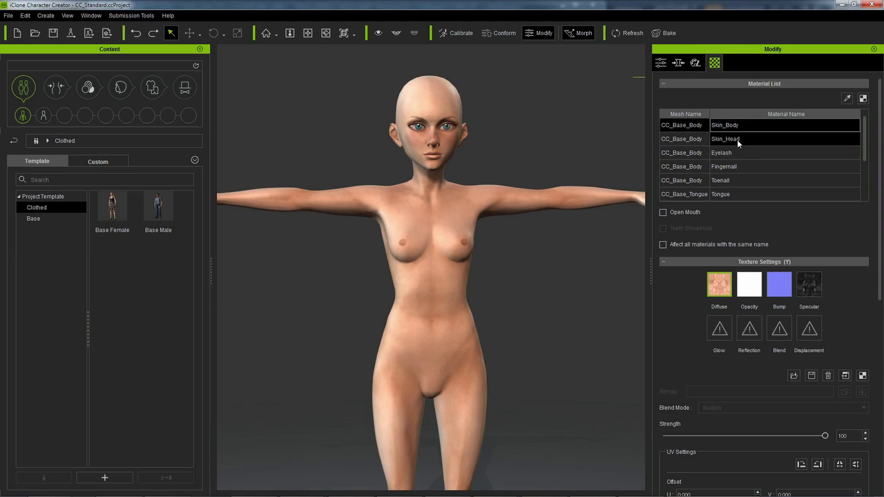
pyautogui.click(737, 140)
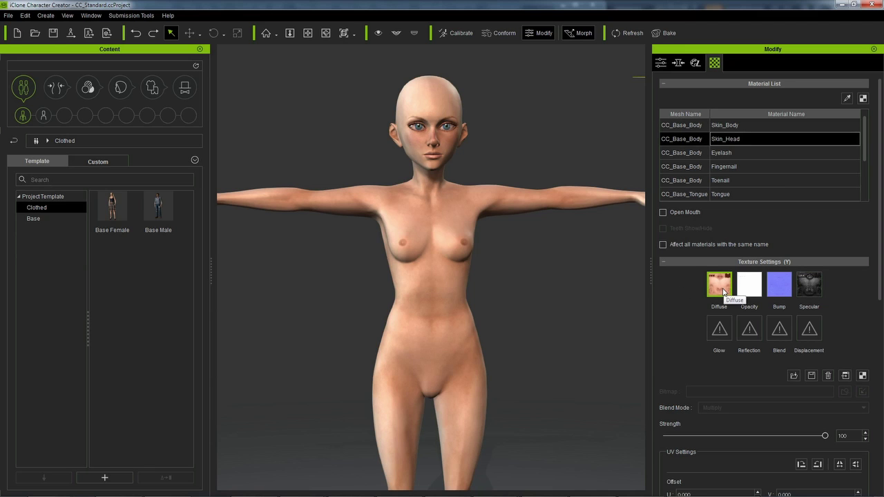
pyautogui.doubleClick(724, 292)
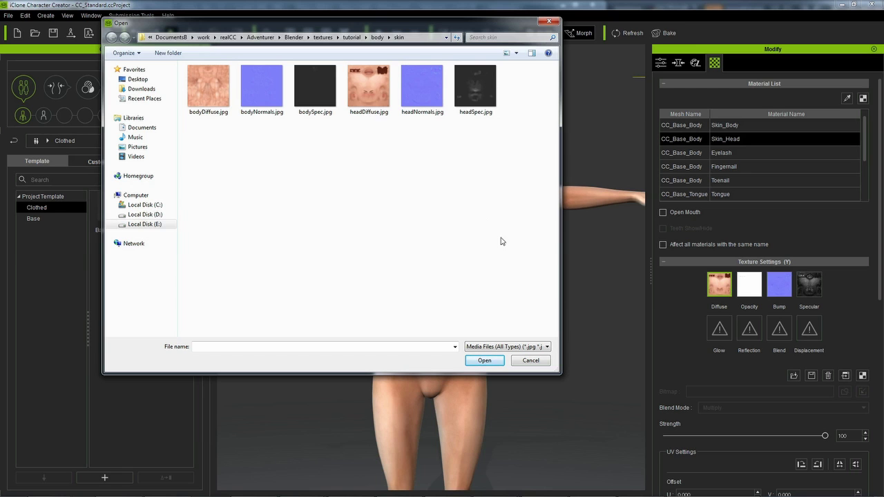
pyautogui.doubleClick(373, 105)
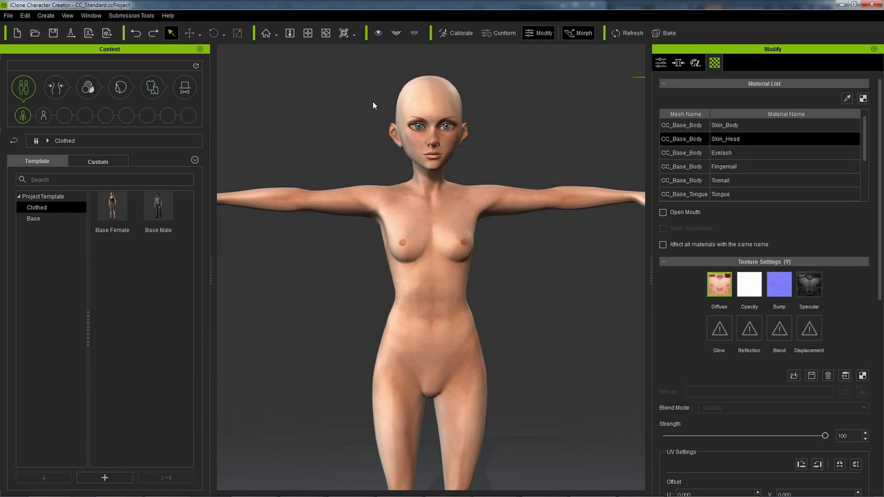
# - Load headNormals.jpg into the Skin_Head Bump channel as Bump Map (Grayscale) and headSpec.jpg into its Specular channel
pyautogui.doubleClick(781, 286)
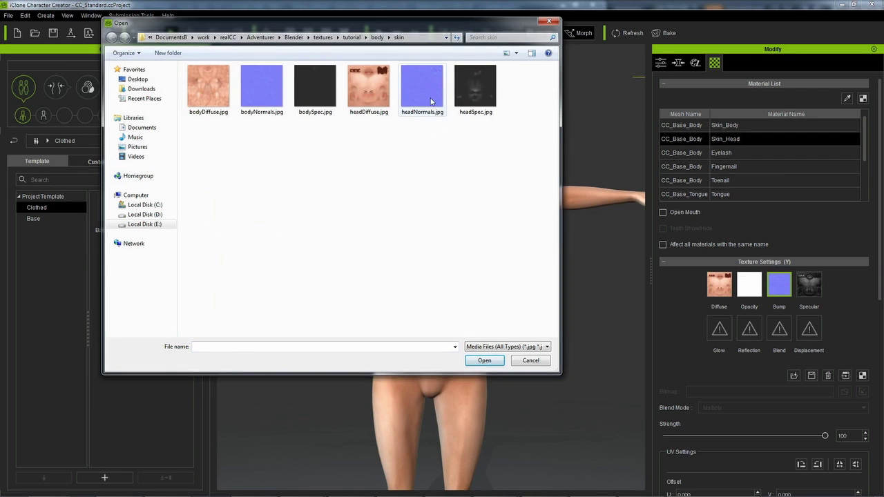
pyautogui.doubleClick(426, 90)
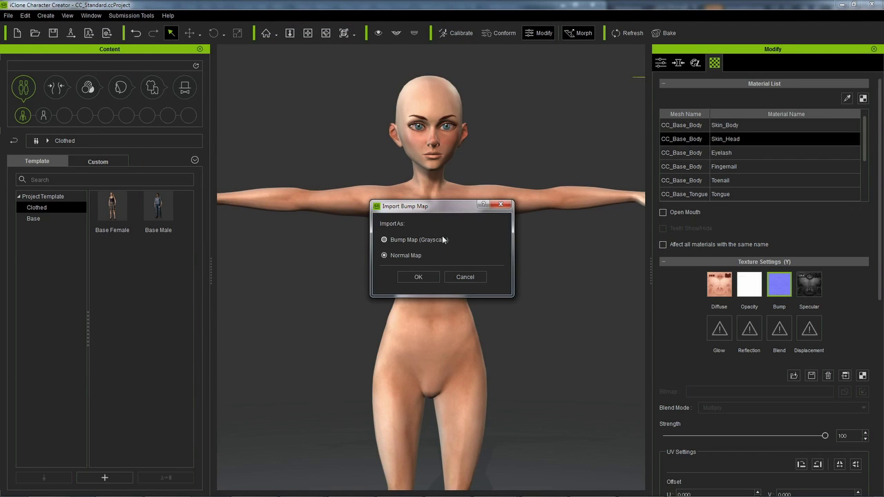
pyautogui.click(409, 239)
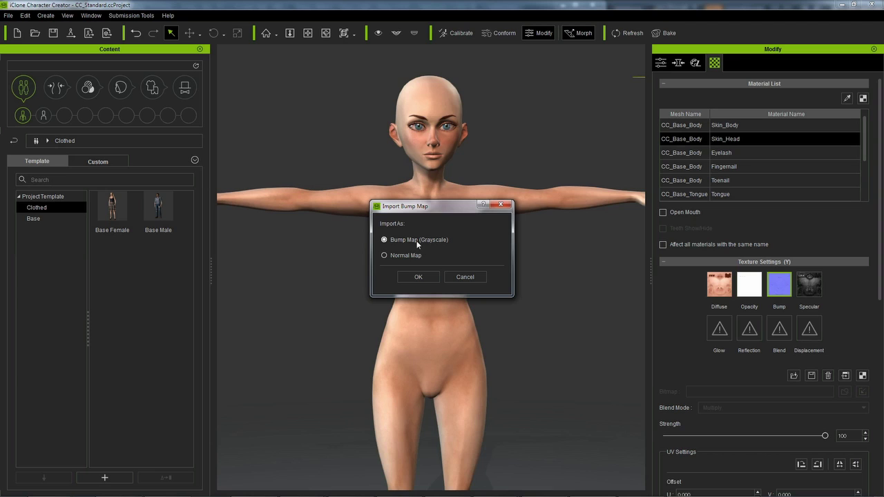
pyautogui.click(418, 277)
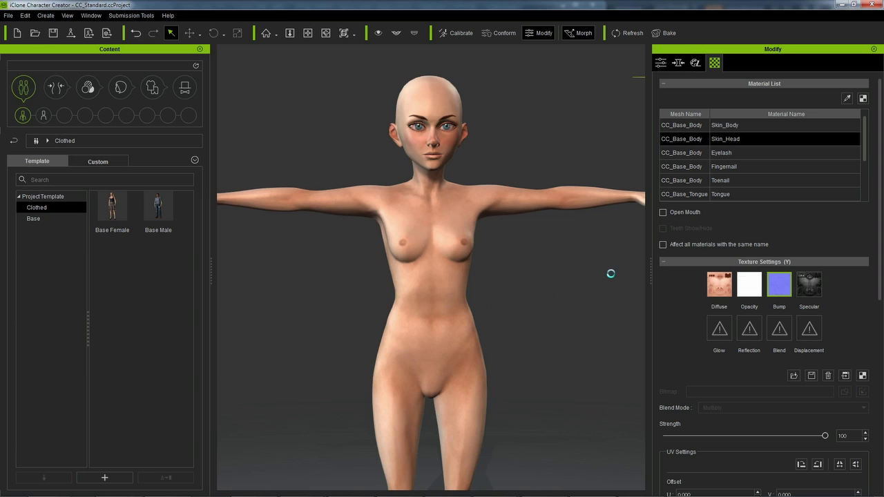
pyautogui.doubleClick(809, 284)
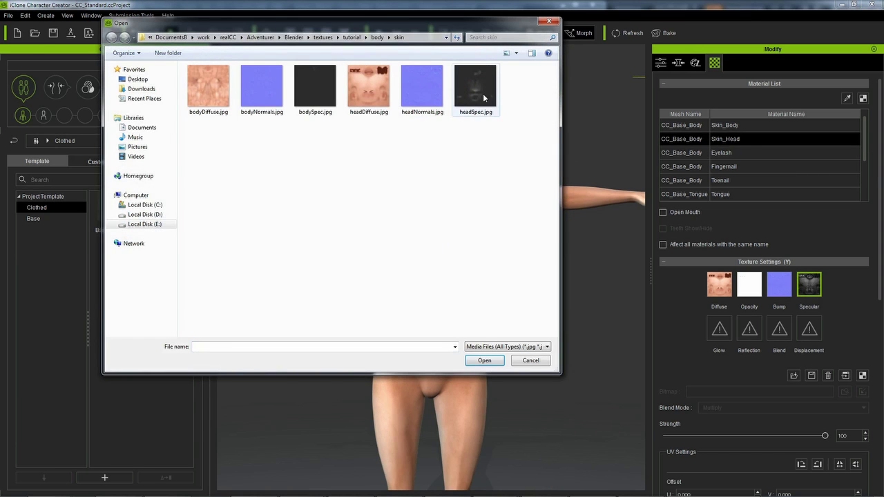
pyautogui.doubleClick(475, 88)
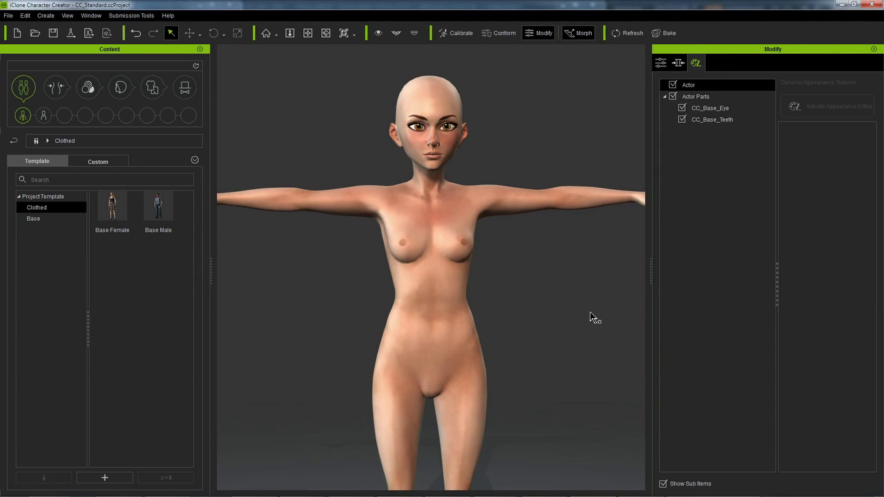
# - Examine the textured face up close from several angles and the whole figure from a distance
pyautogui.keyDown('alt'); pyautogui.moveTo(568, 278); pyautogui.dragTo(571, 363, button='middle'); pyautogui.keyUp('alt')
pyautogui.keyDown('alt'); pyautogui.moveTo(528, 286); pyautogui.dragTo(561, 283); pyautogui.keyUp('alt')
pyautogui.keyDown('alt'); pyautogui.moveTo(517, 231); pyautogui.dragTo(515, 182, button='right'); pyautogui.keyUp('alt')
pyautogui.scroll(6, 514, 183)
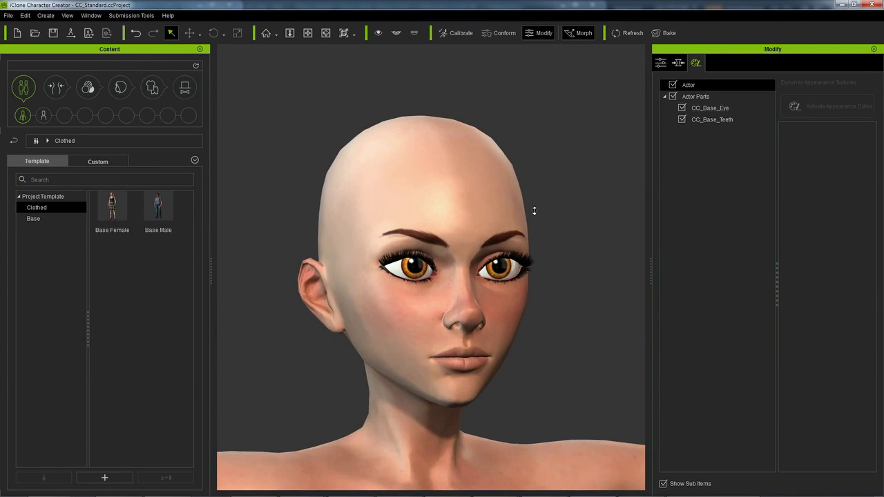
pyautogui.keyDown('alt'); pyautogui.moveTo(534, 210); pyautogui.dragTo(537, 206, button='right'); pyautogui.keyUp('alt')
pyautogui.keyDown('alt'); pyautogui.moveTo(555, 244); pyautogui.dragTo(507, 249); pyautogui.keyUp('alt')
pyautogui.scroll(-5, 584, 226)
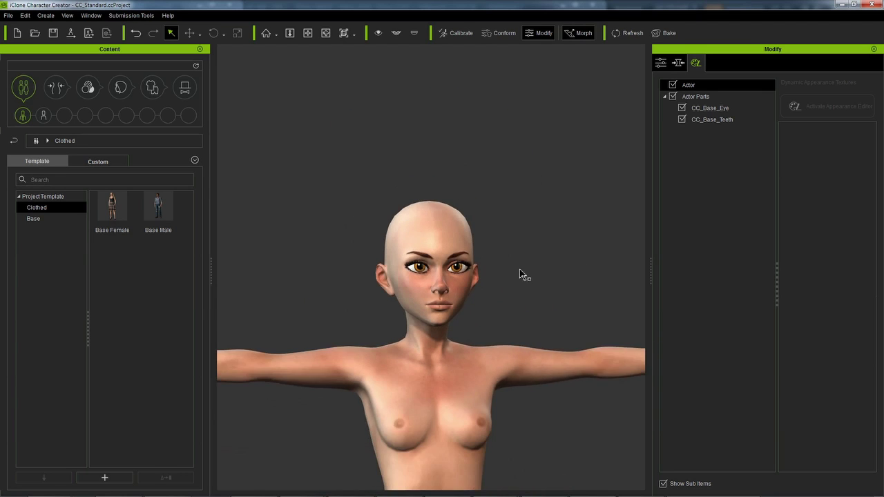
pyautogui.moveTo(514, 274); pyautogui.dragTo(493, 260, button='right')
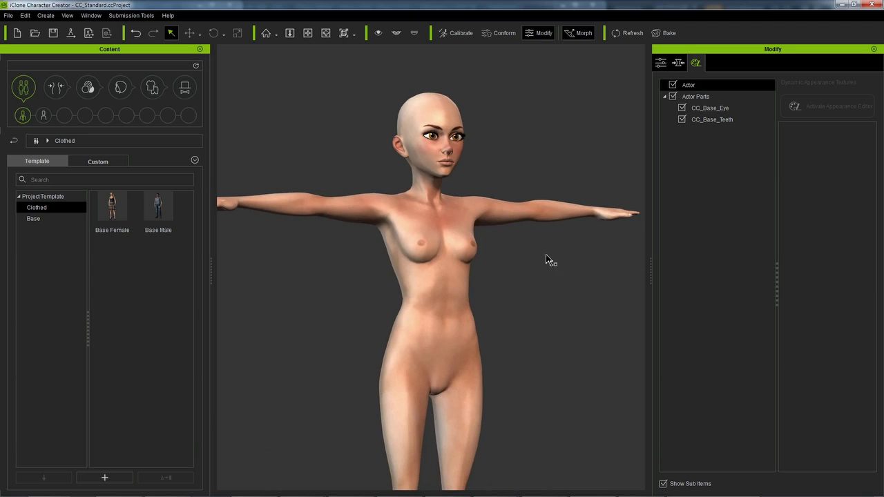
pyautogui.moveTo(565, 296); pyautogui.dragTo(545, 241, button='middle')
pyautogui.scroll(-2, 559, 284)
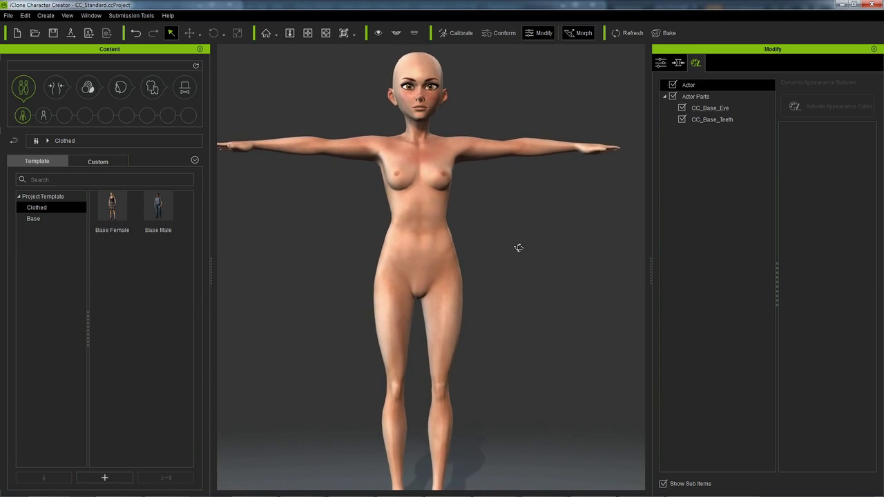